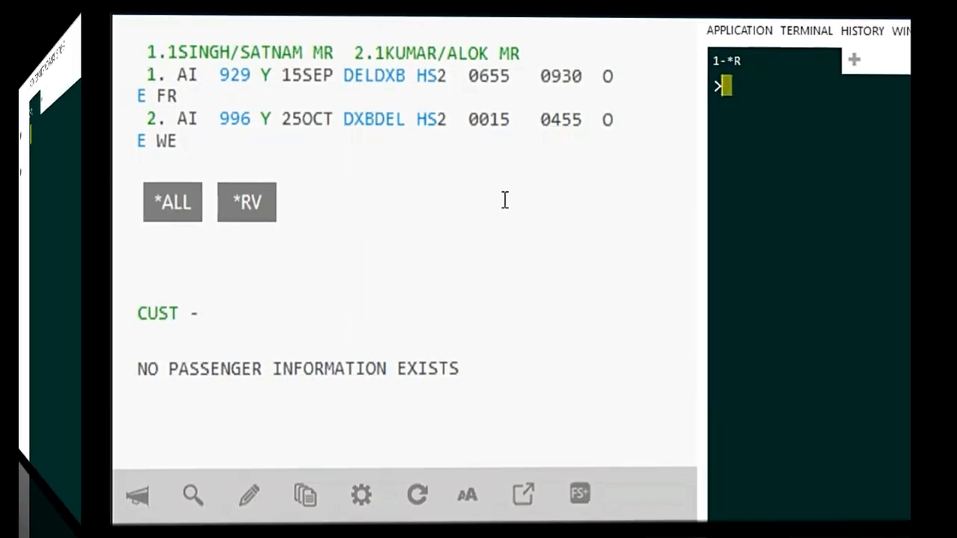
# Begin a supplementary service information entry addressed to Air India with SI.AI at the terminal prompt
pyautogui.write('S')
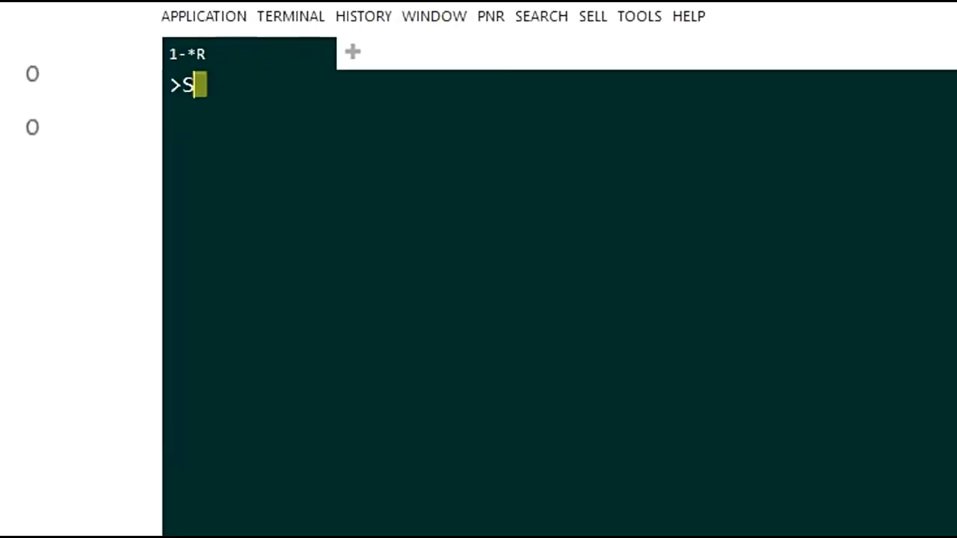
pyautogui.write('I.')
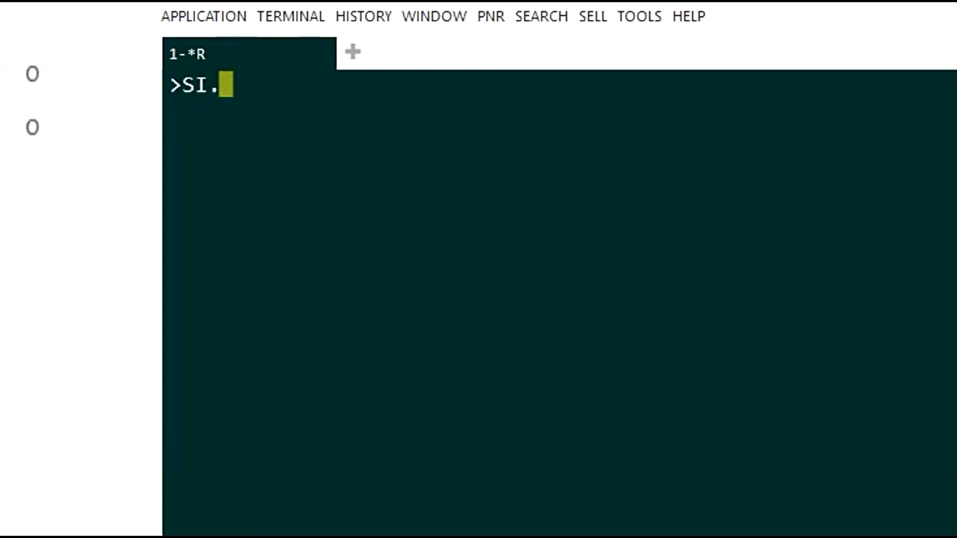
pyautogui.write('AI')
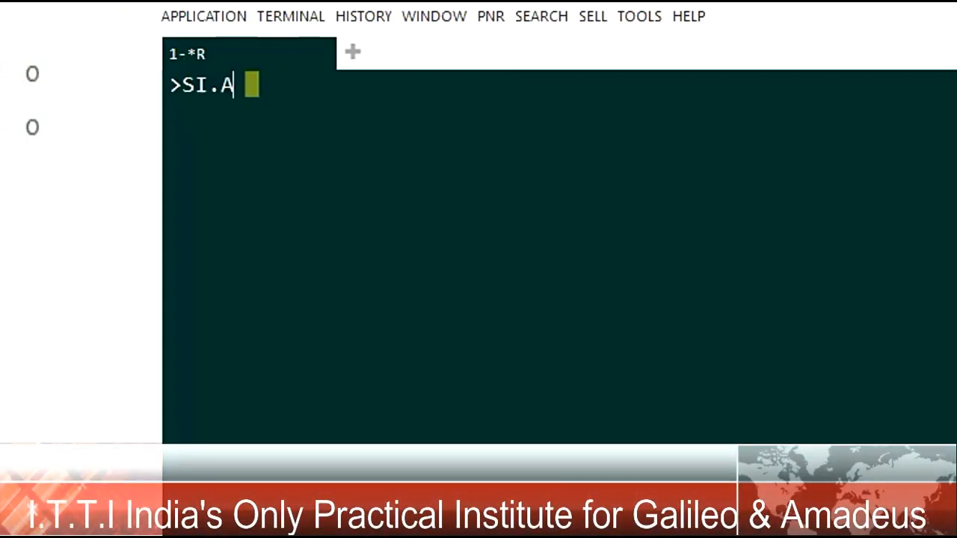
pyautogui.press('BackSpace')
pyautogui.press('BackSpace')
pyautogui.write('YY')
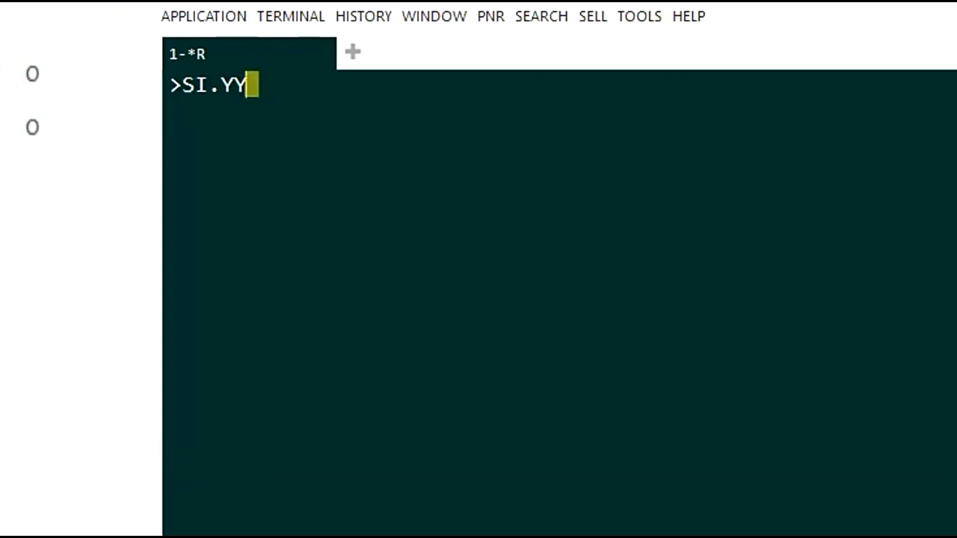
pyautogui.press('BackSpace')
pyautogui.press('BackSpace')
pyautogui.write('AI')
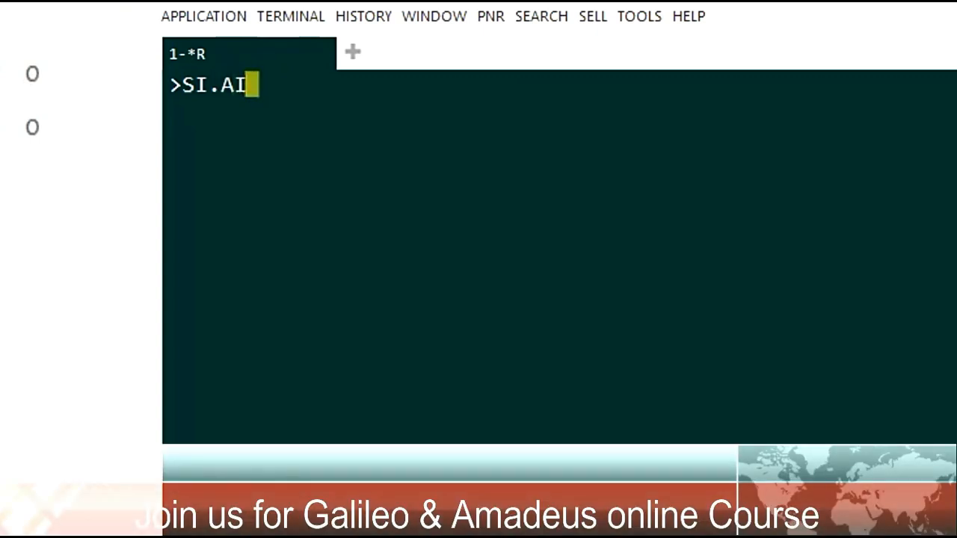
pyautogui.write('*')
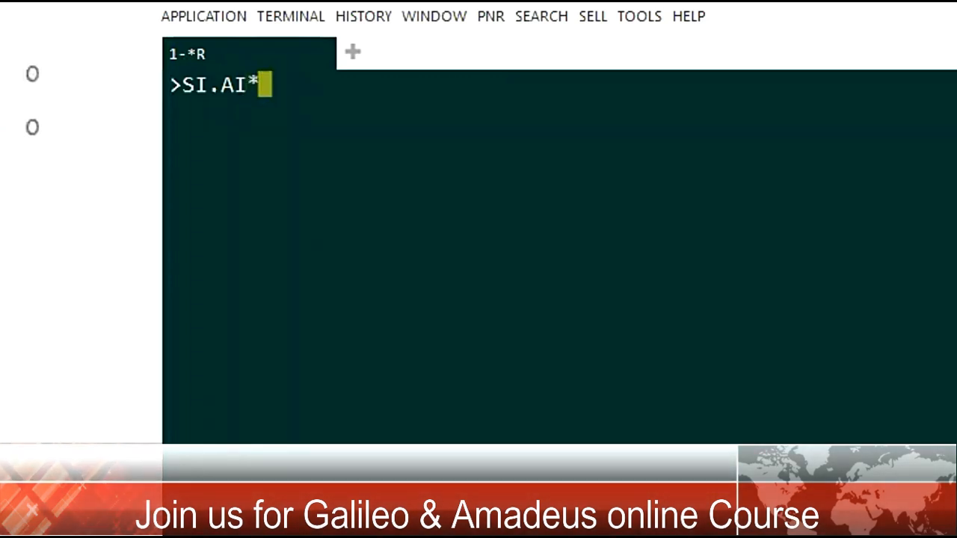
pyautogui.write('PAX IS MP')
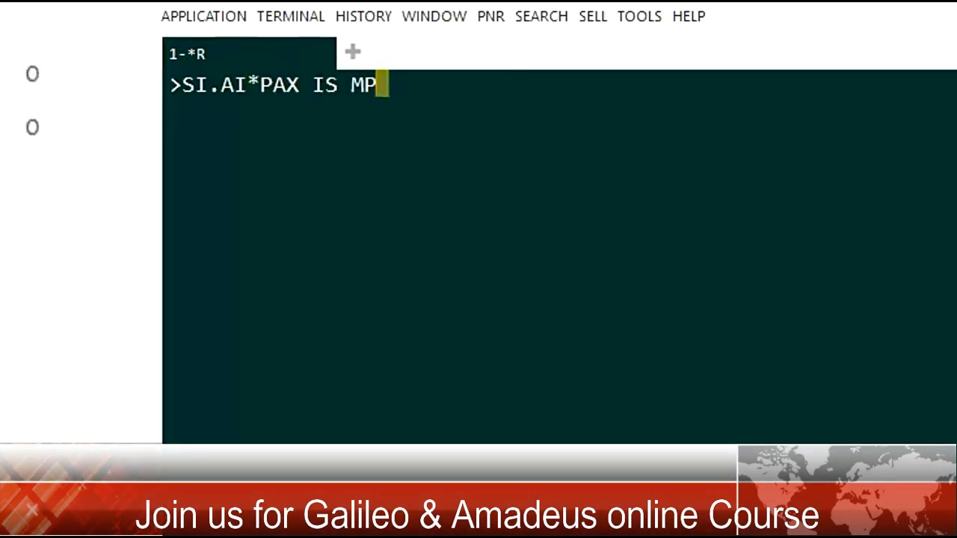
pyautogui.write(' OF ')
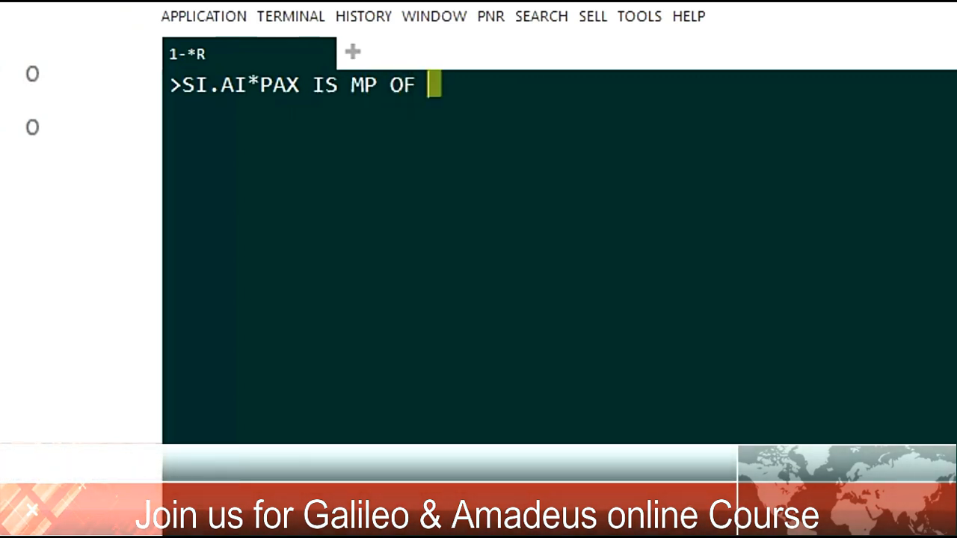
pyautogui.write('INDIA ')
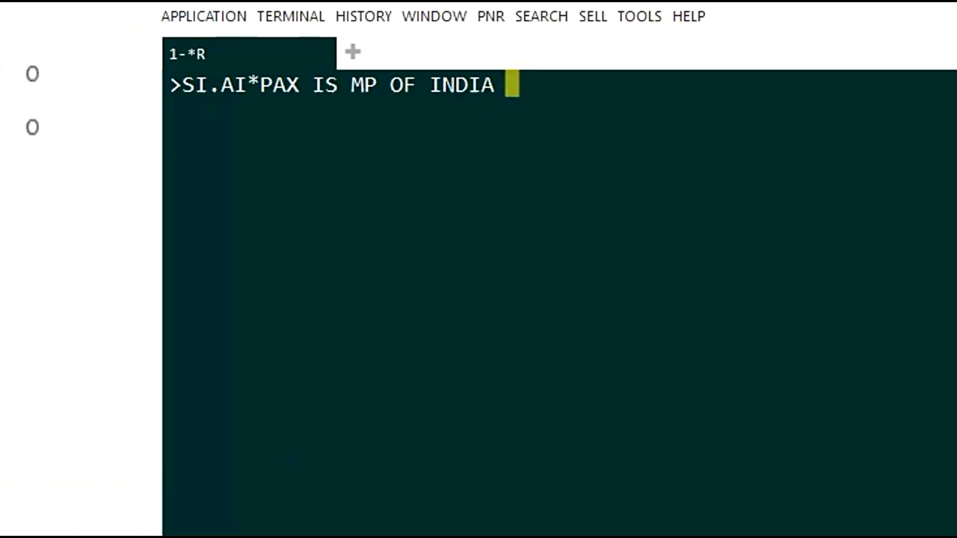
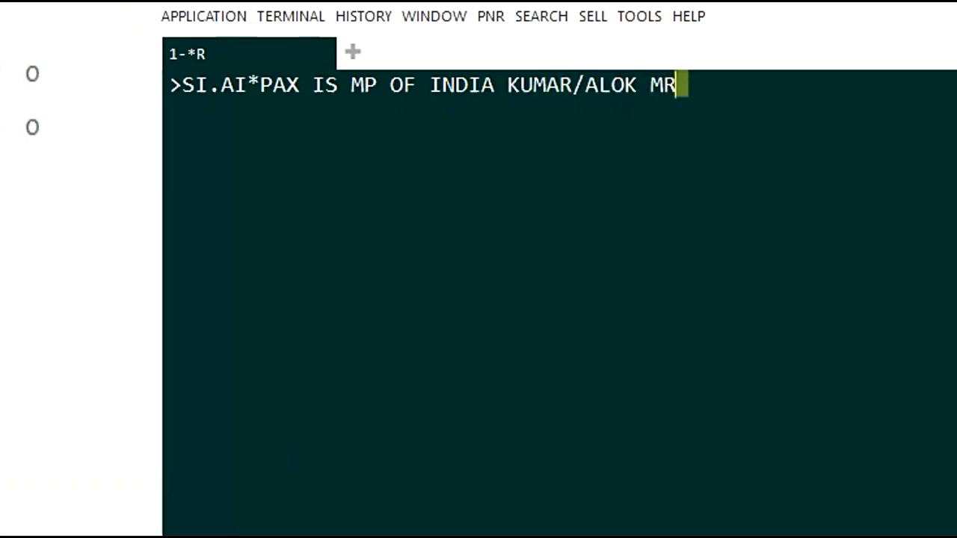
# Complete the entry with *PAX IS MP OF INDIA plus the second passenger's name and title, submit it, and display the service information with *SI
pyautogui.press('Return')
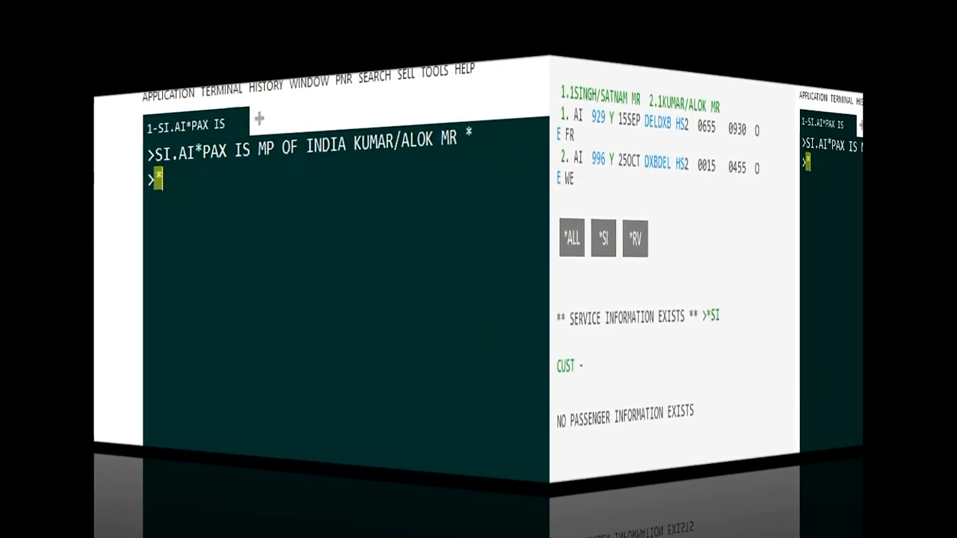
pyautogui.write('*SI')
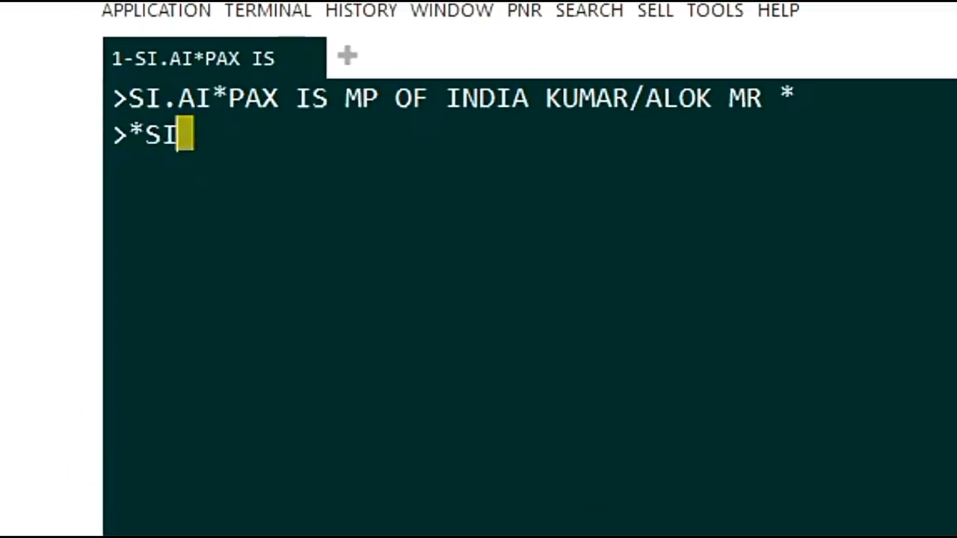
pyautogui.press('Return')
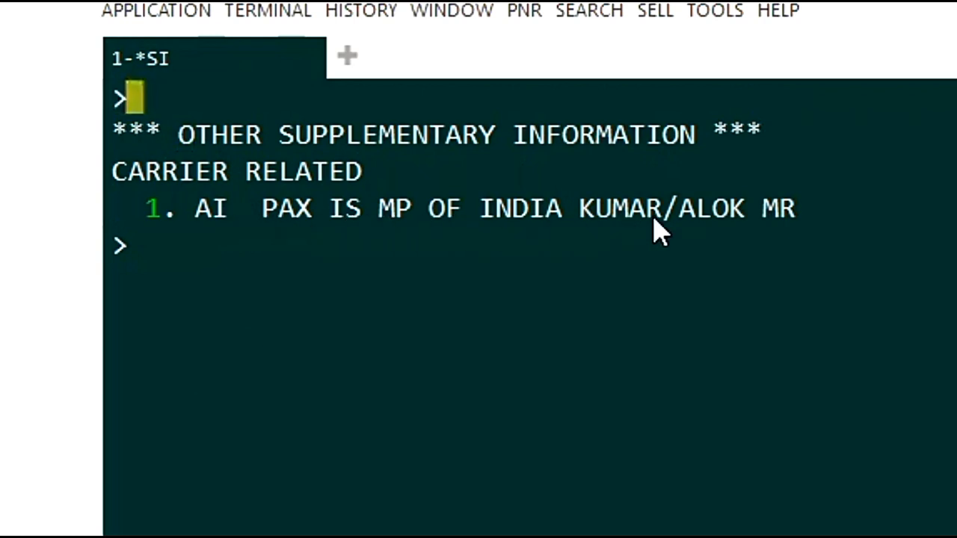
# Add another Air India service remark without a passenger name using SI.AI*PAX IS MP OF INDIA
pyautogui.click(200, 252)
pyautogui.write('A')
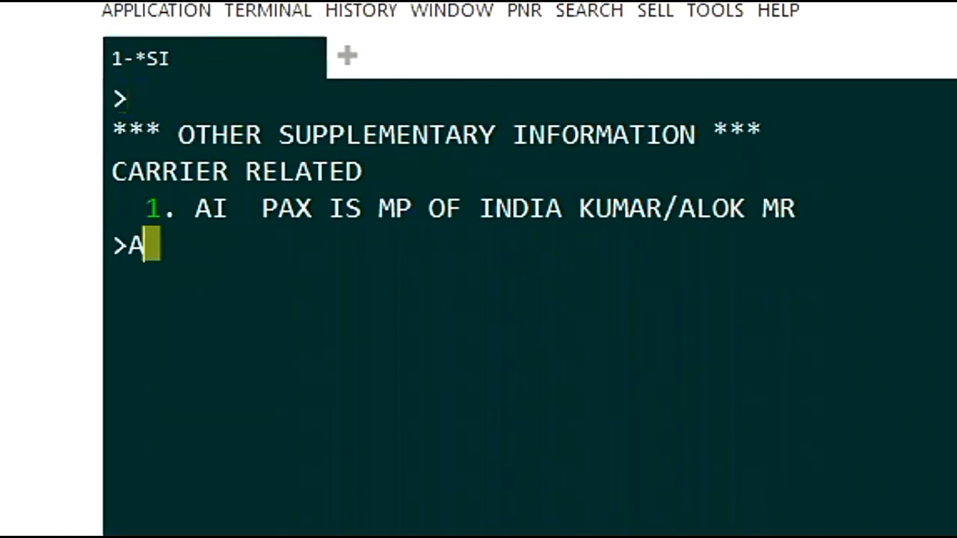
pyautogui.press('BackSpace')
pyautogui.write('SI')
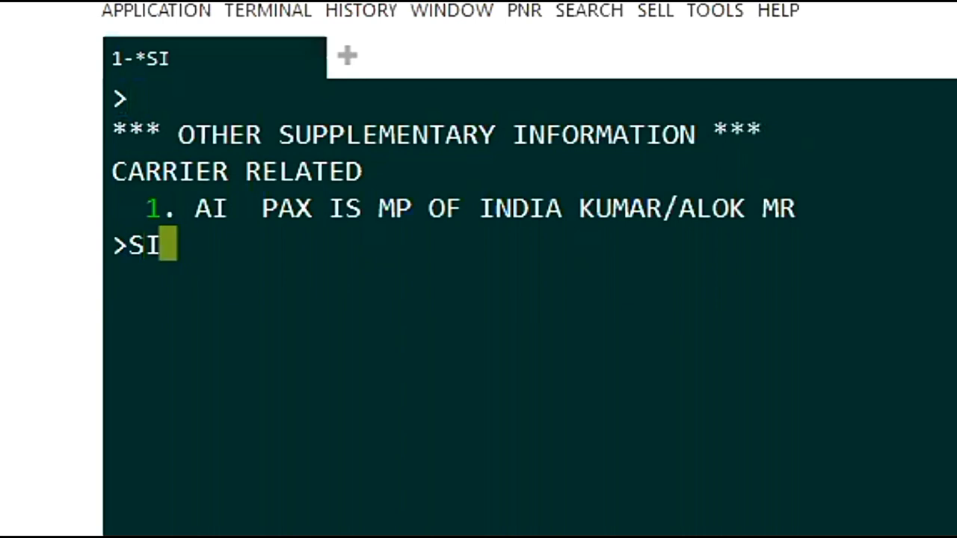
pyautogui.write('.AI')
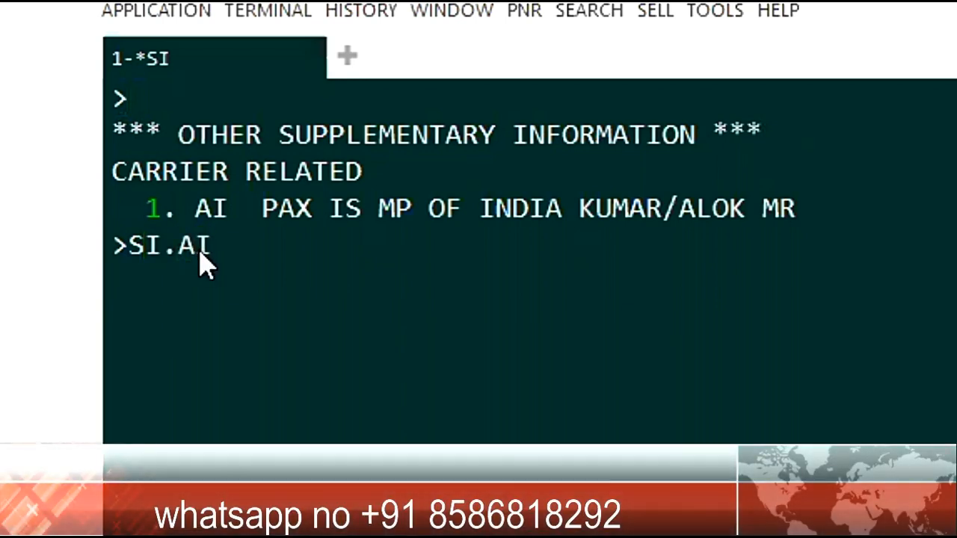
pyautogui.write('*PAX IS')
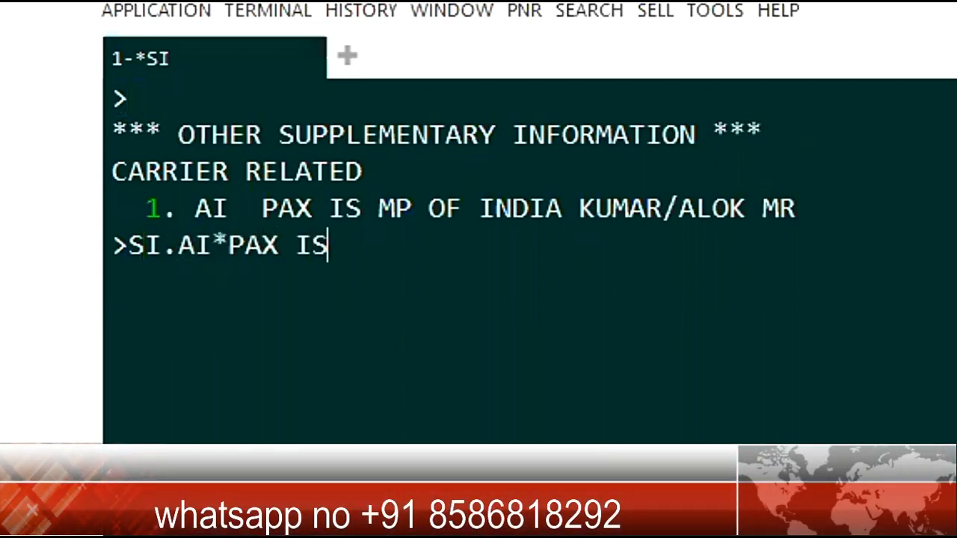
pyautogui.write(' MP ')
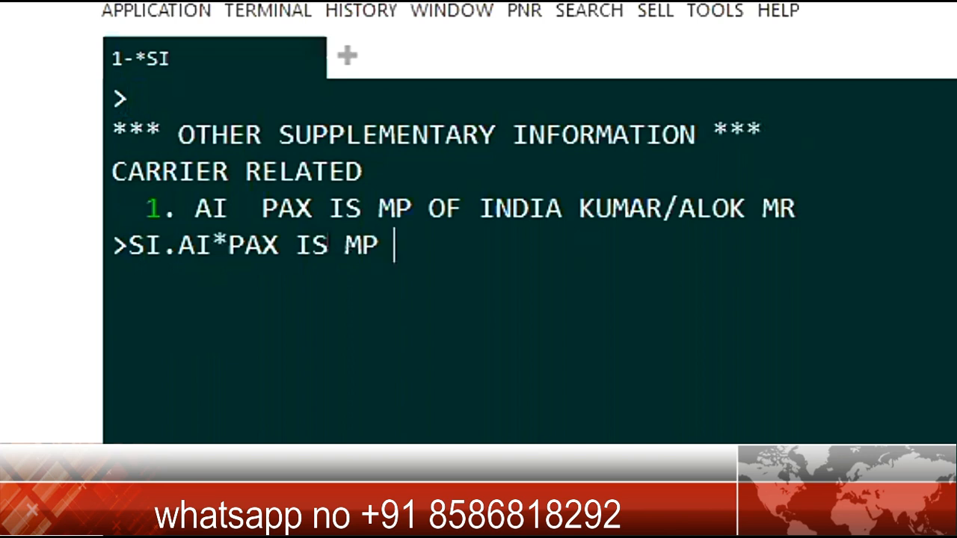
pyautogui.write('OF INDIA')
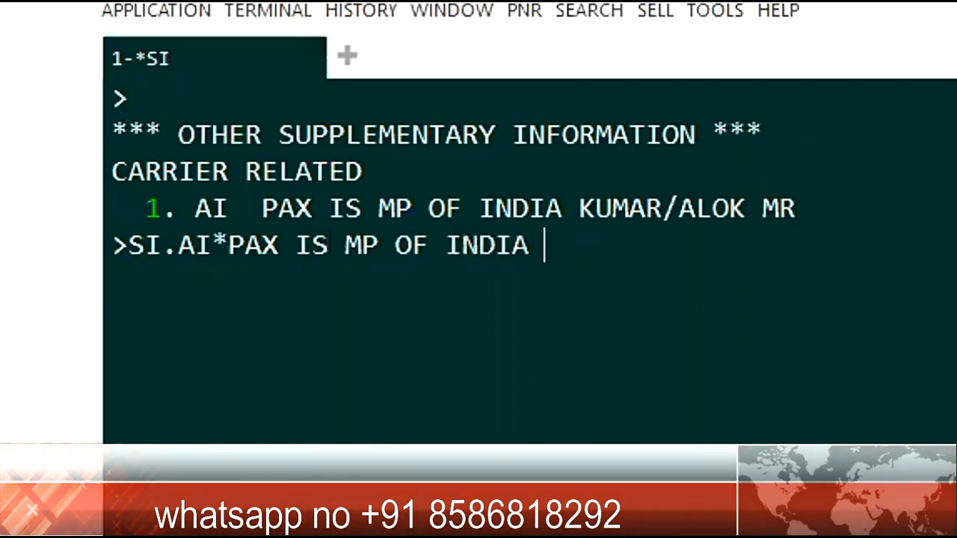
pyautogui.press('Return')
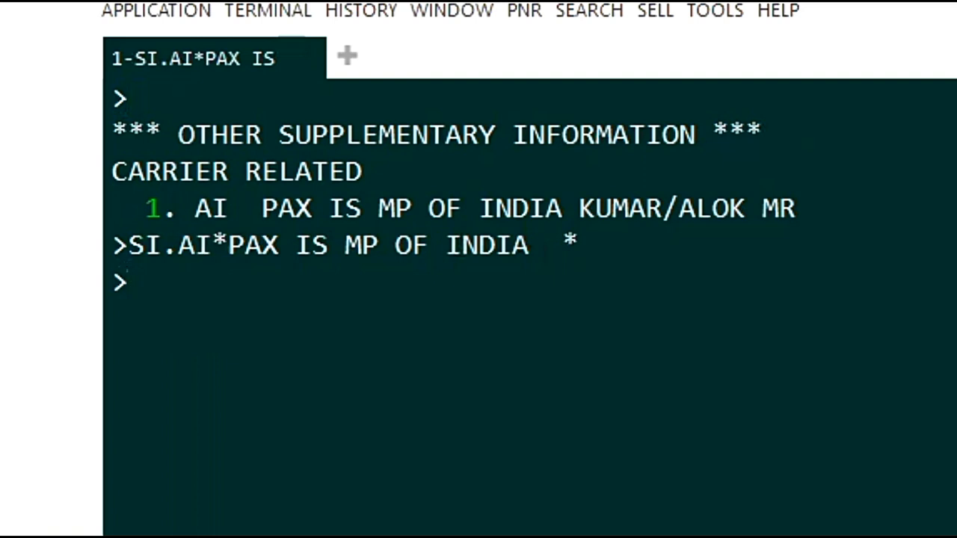
# Redisplay the booking's service information with *SI to review the supplementary remarks
pyautogui.write('SI*')
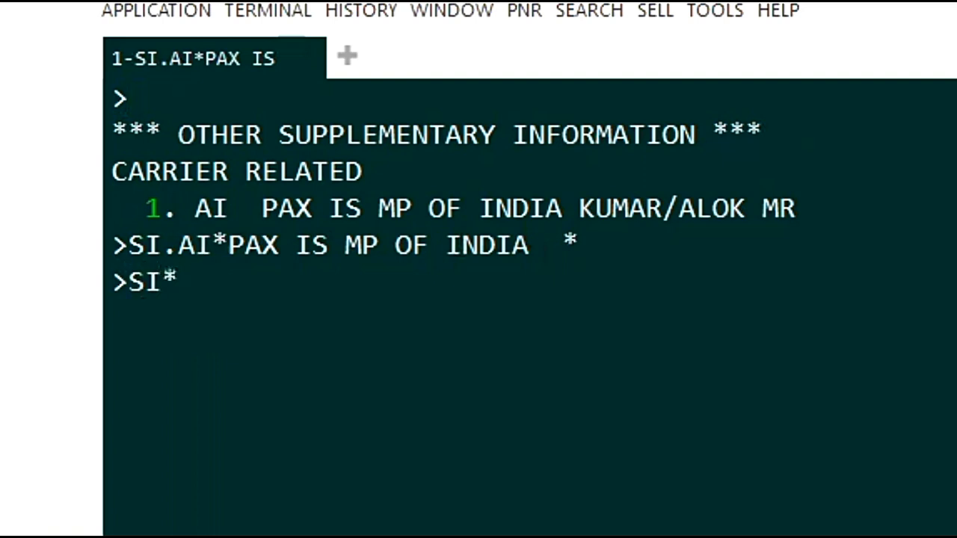
pyautogui.press('BackSpace')
pyautogui.press('BackSpace')
pyautogui.press('BackSpace')
pyautogui.write('*S')
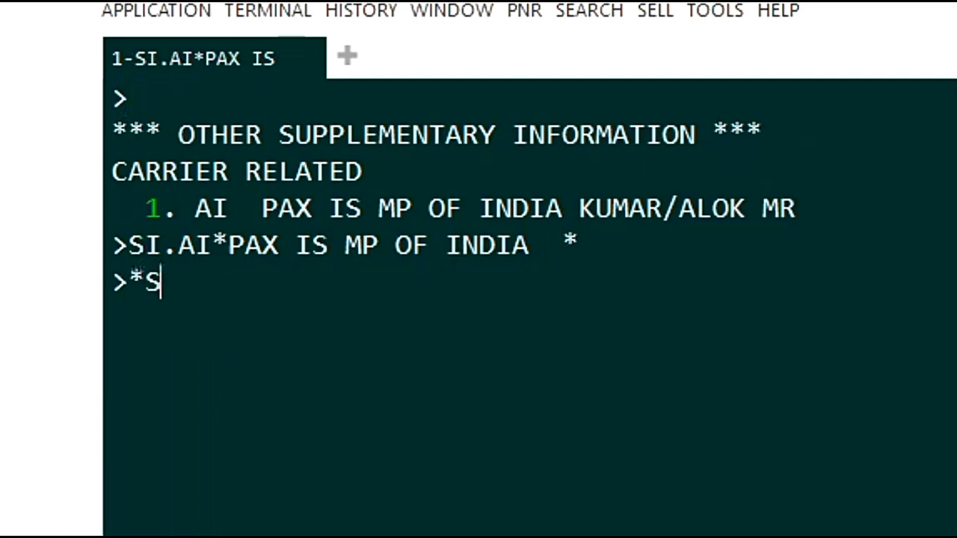
pyautogui.write('I')
pyautogui.press('Return')
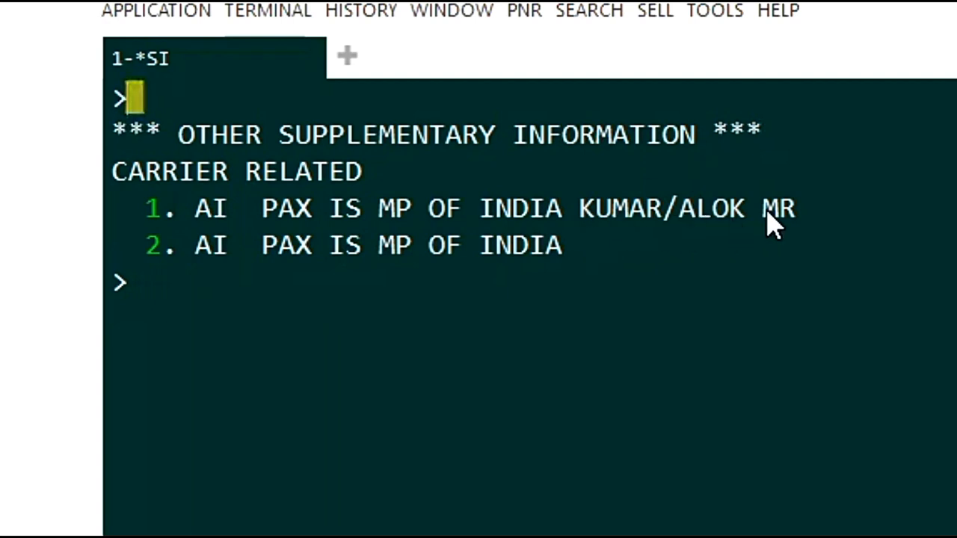
# Open the booking's special services editor and show its Other Service Information entries
pyautogui.click(239, 293)
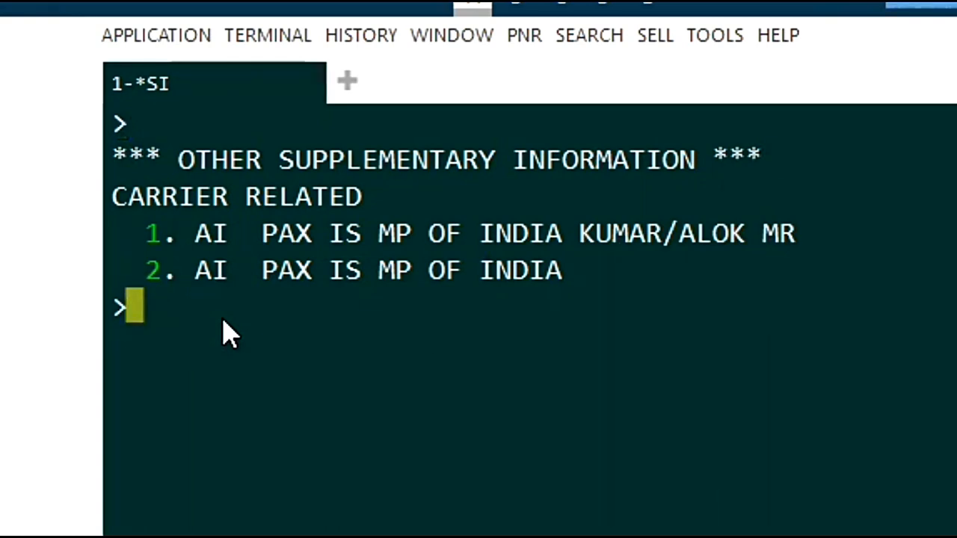
pyautogui.click(525, 32)
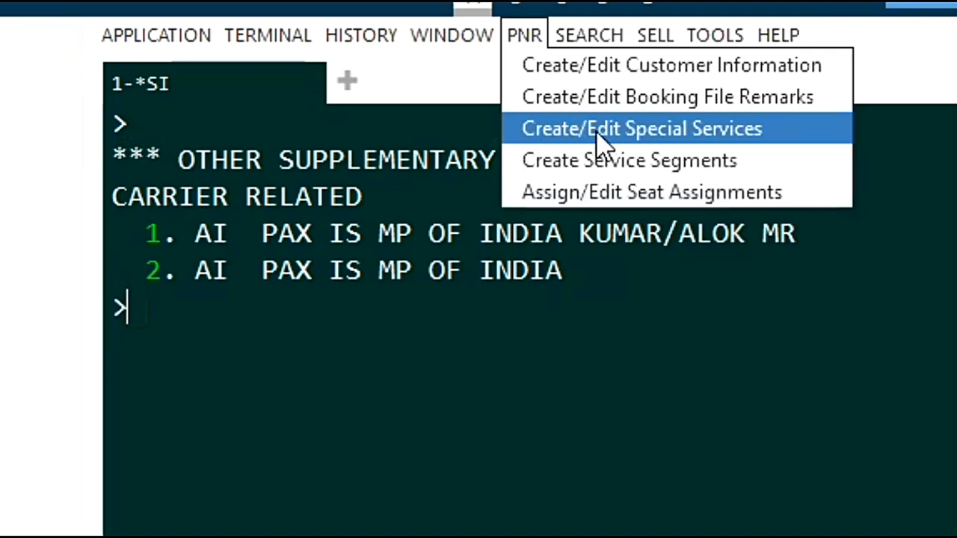
pyautogui.click(754, 137)
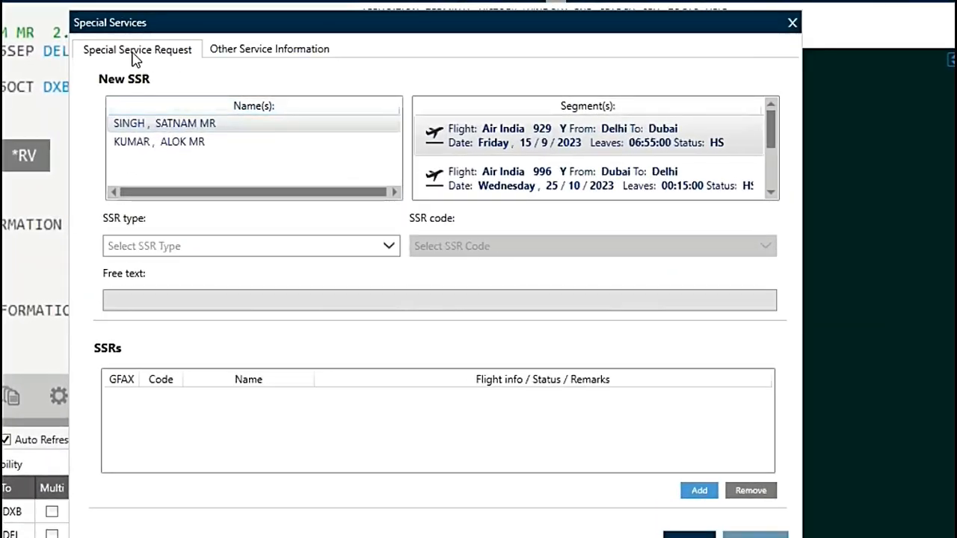
pyautogui.click(284, 51)
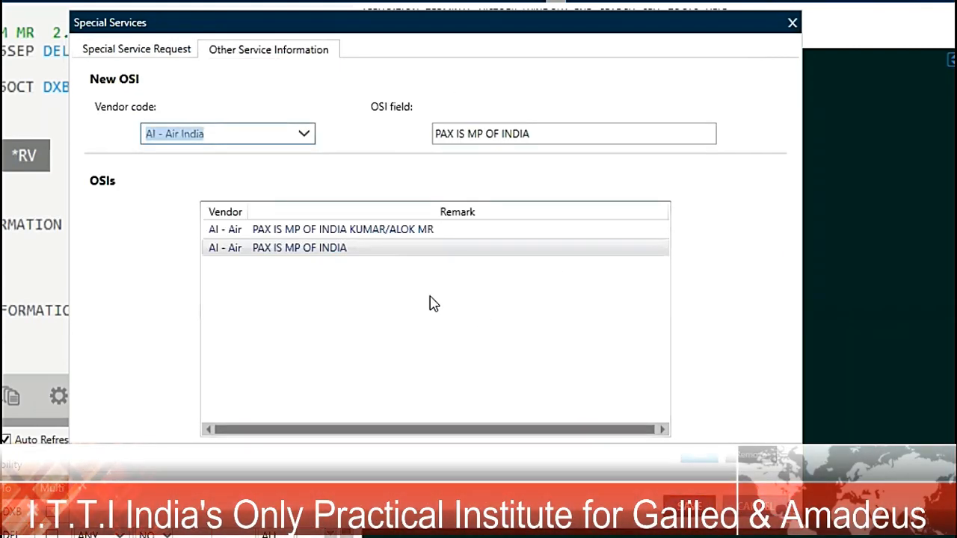
# Remove both Air India remarks from the OSIs list, starting with the one that has no passenger name
pyautogui.click(352, 250)
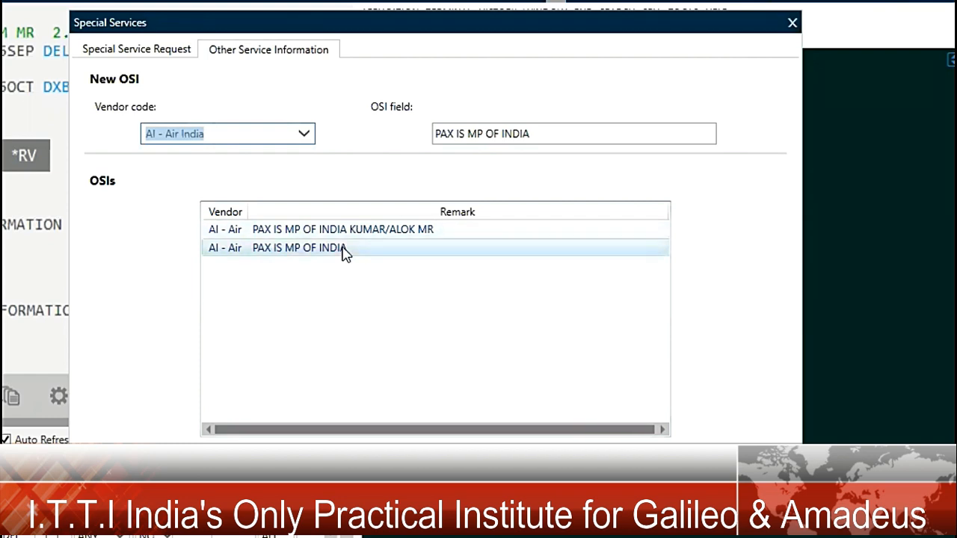
pyautogui.click(350, 249)
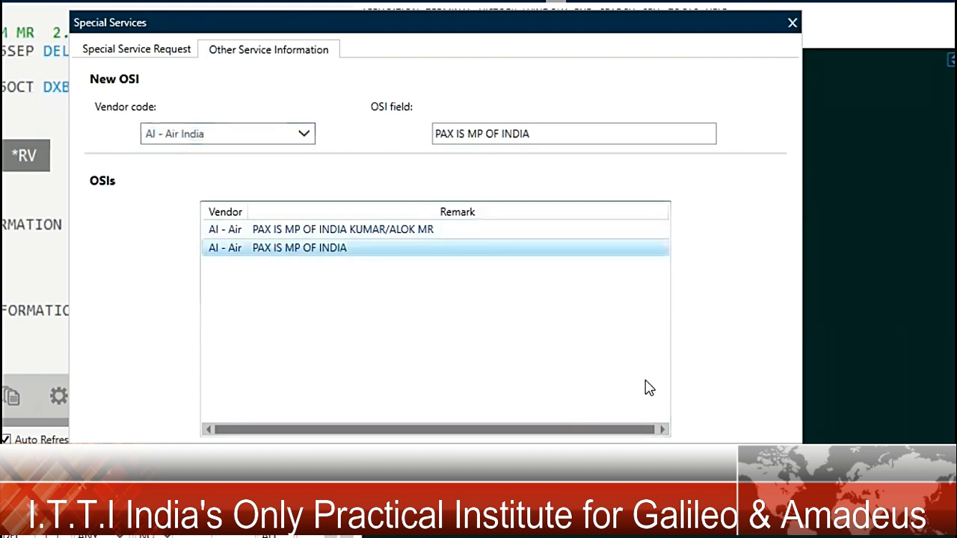
pyautogui.press('Delete')
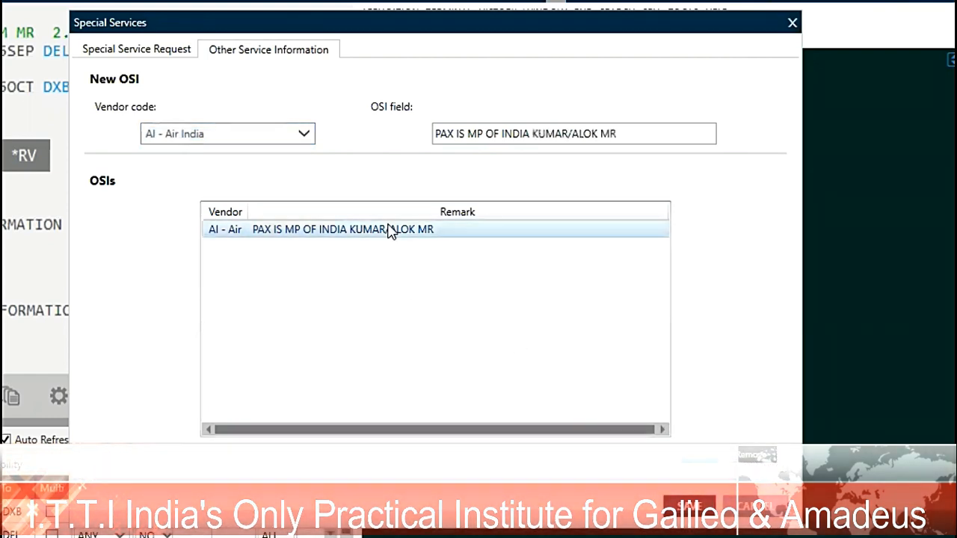
pyautogui.click(751, 455)
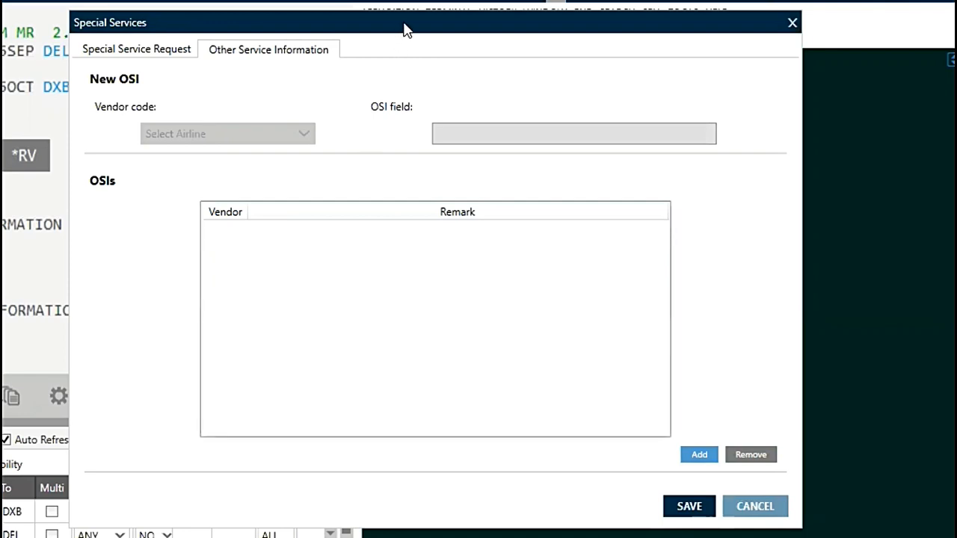
# Create a new OSI entry with AI - Air India as its vendor code
pyautogui.moveTo(403, 30); pyautogui.dragTo(521, 66)
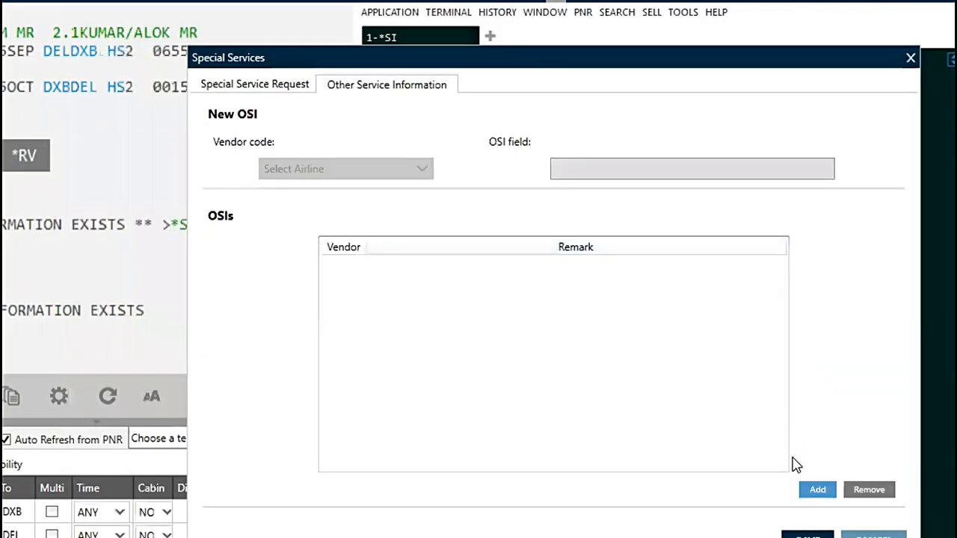
pyautogui.click(814, 490)
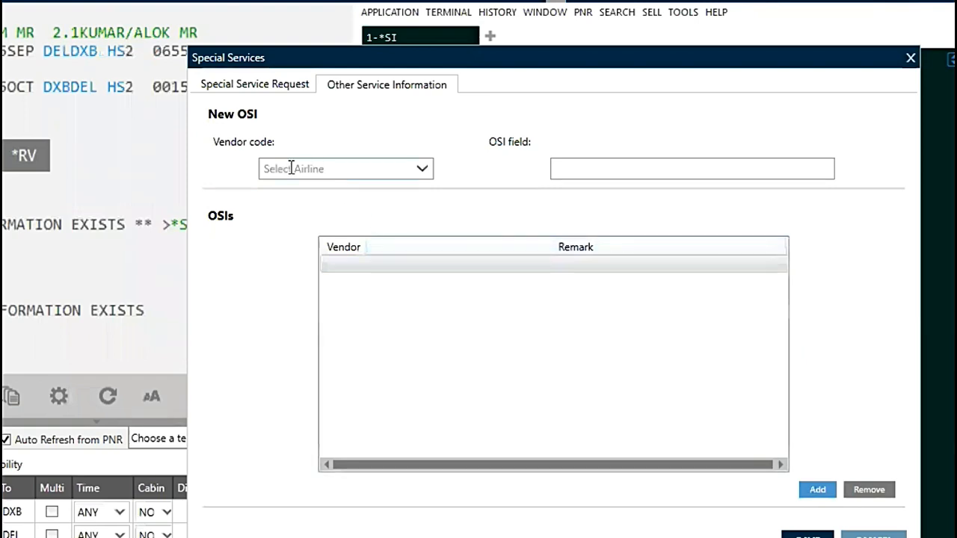
pyautogui.click(422, 170)
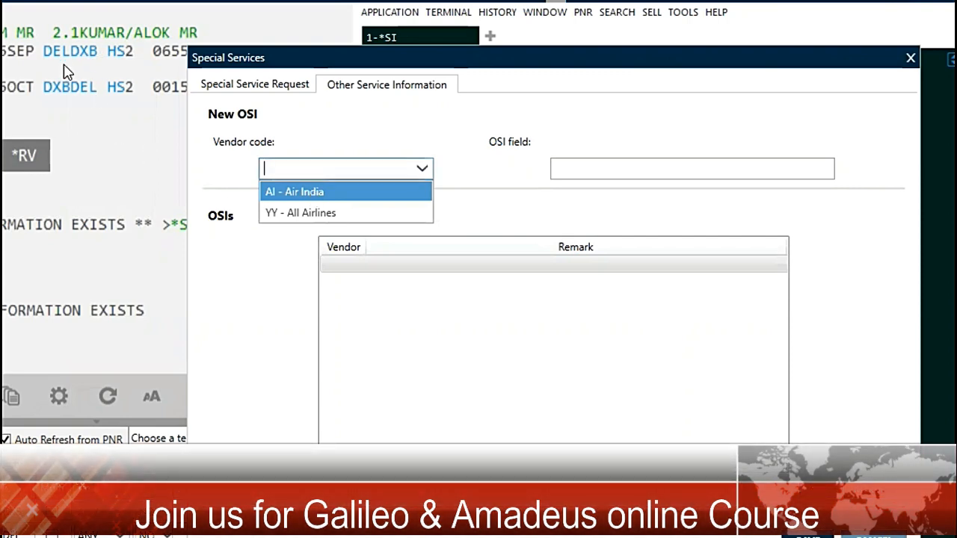
pyautogui.click(302, 193)
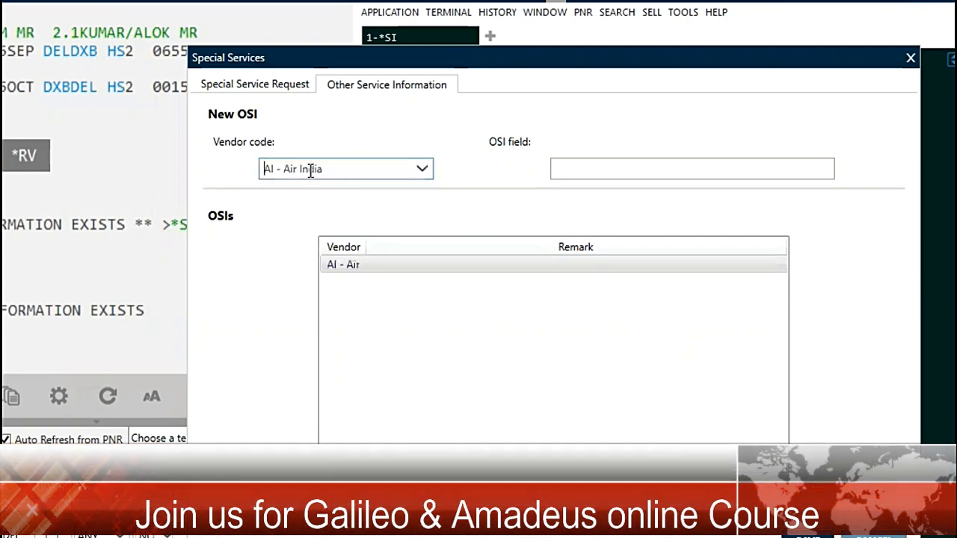
# Save the OSI remark PAX IS MP OF INDIA followed by the passenger's name and title, and redisplay the service information with *SI
pyautogui.click(561, 168)
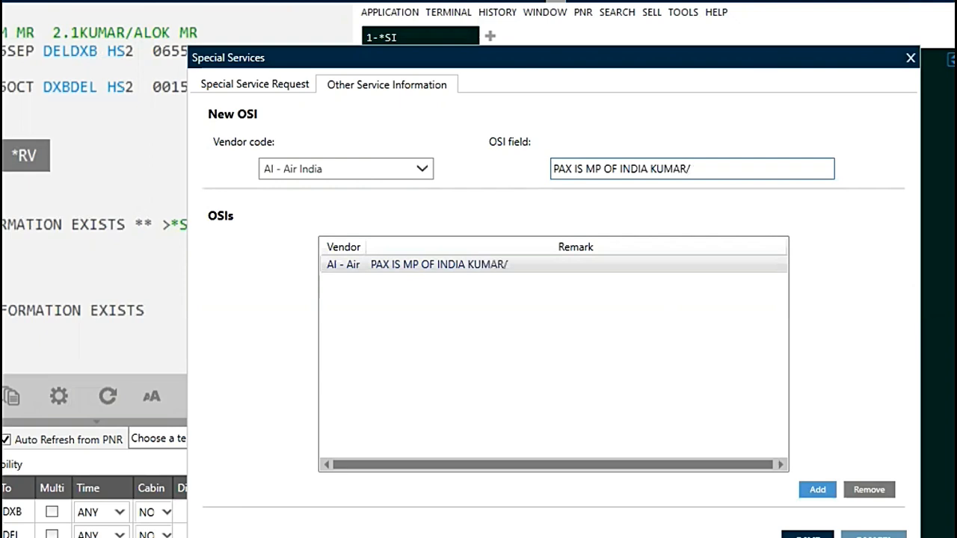
pyautogui.write('KO')
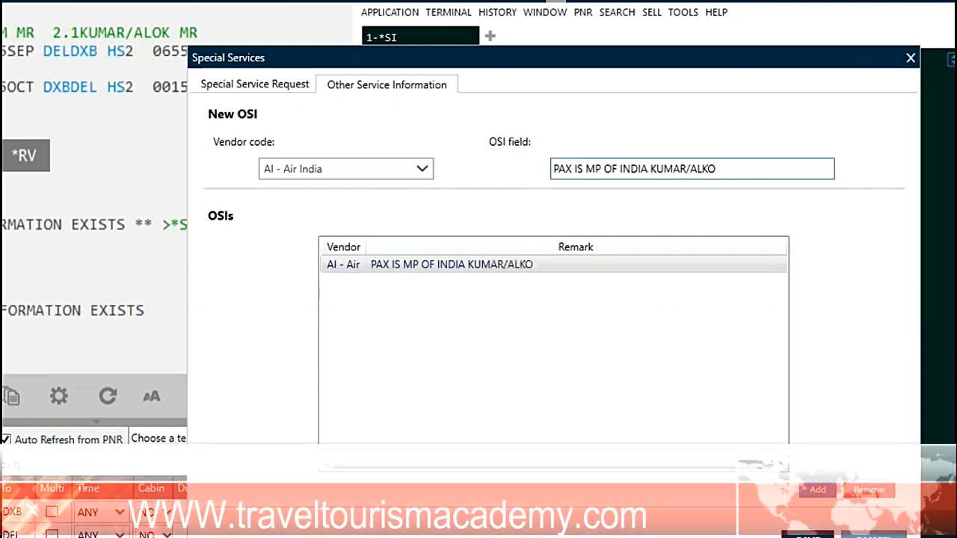
pyautogui.press('BackSpace')
pyautogui.press('BackSpace')
pyautogui.write('OK MR')
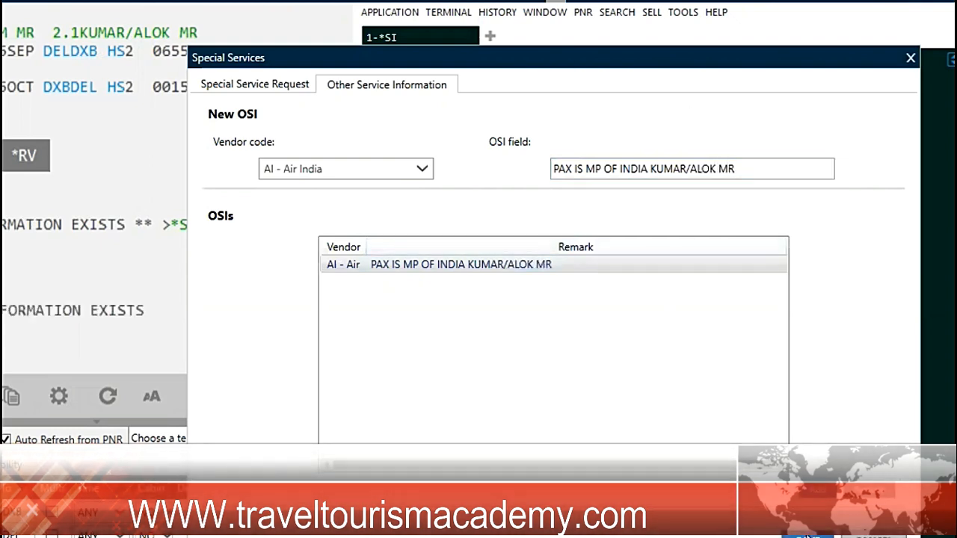
pyautogui.click(808, 533)
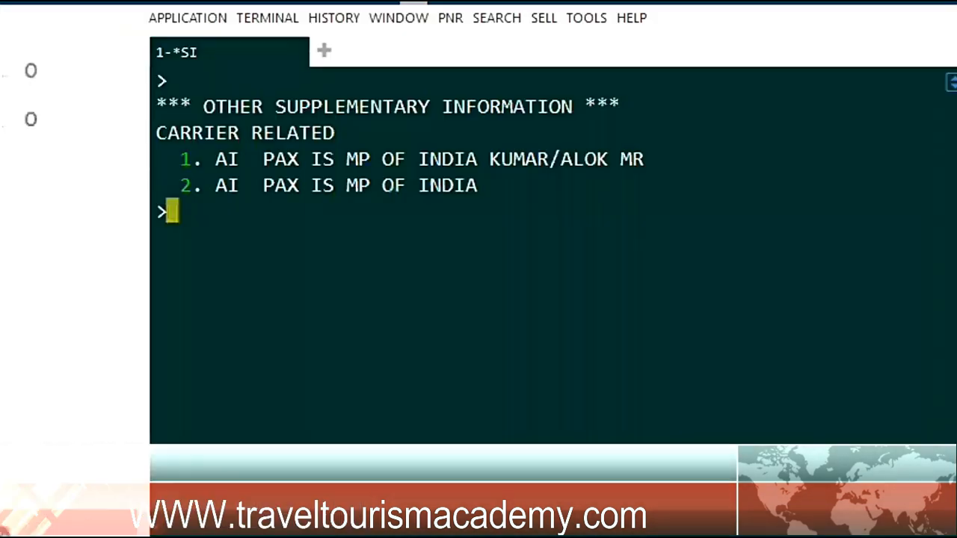
pyautogui.write('*SI')
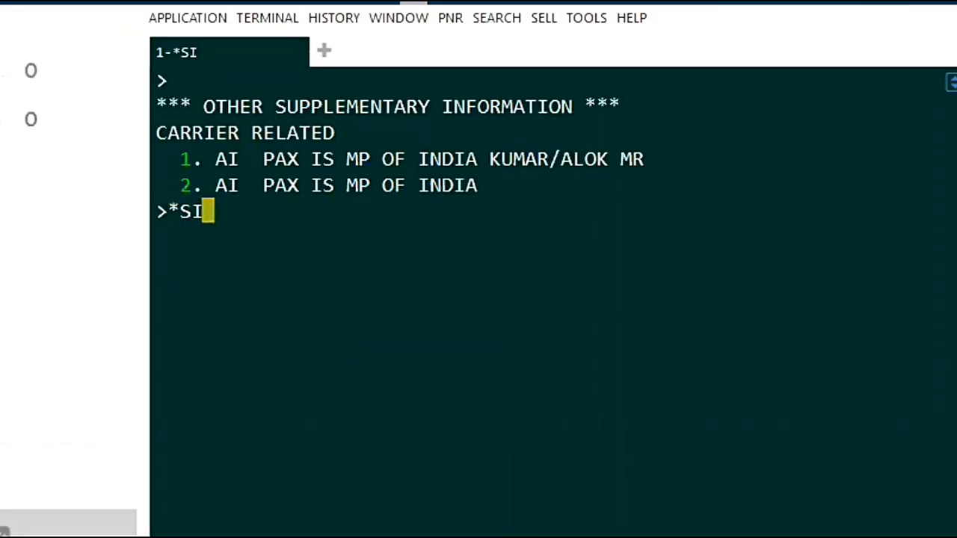
pyautogui.press('Return')
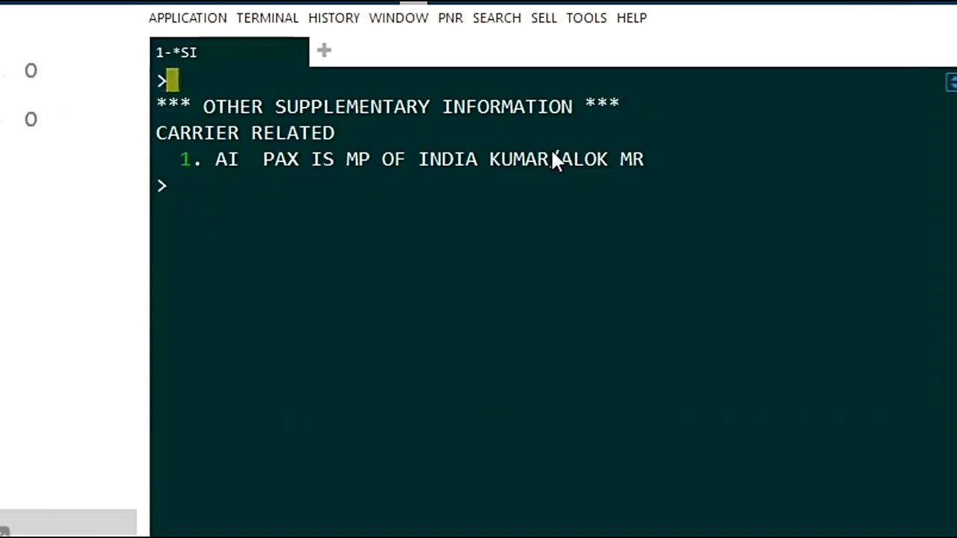
# Reopen the booking's Other Service Information entries and remove the Air India remark naming the passenger
pyautogui.click(452, 17)
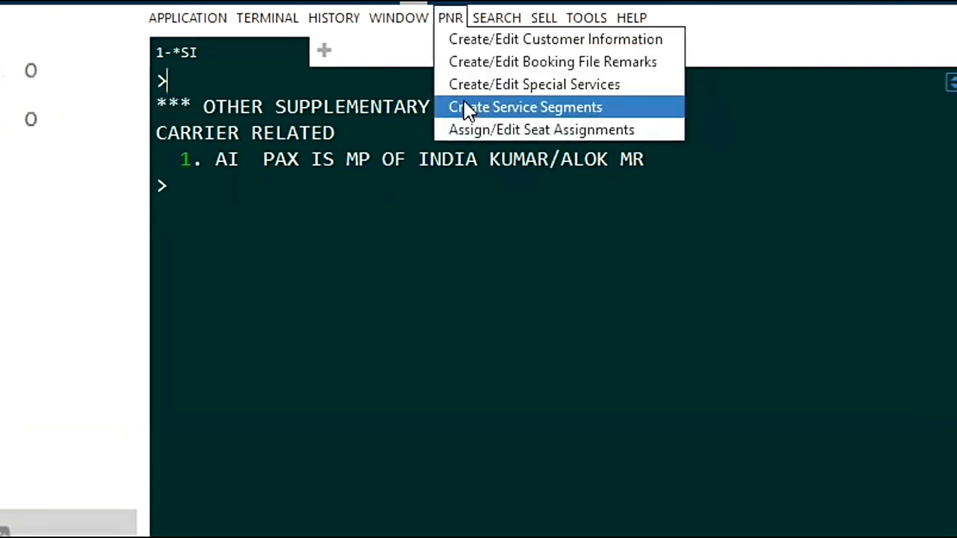
pyautogui.click(516, 85)
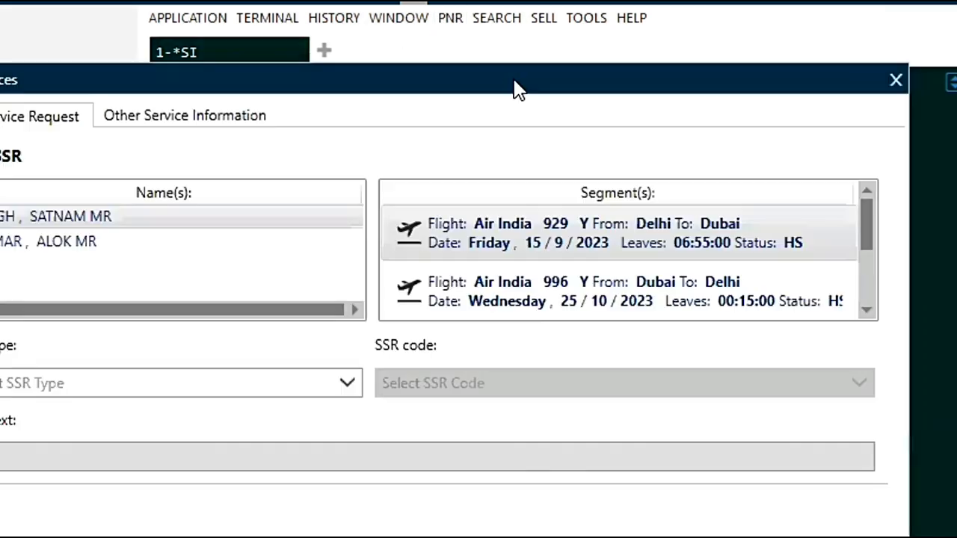
pyautogui.click(211, 119)
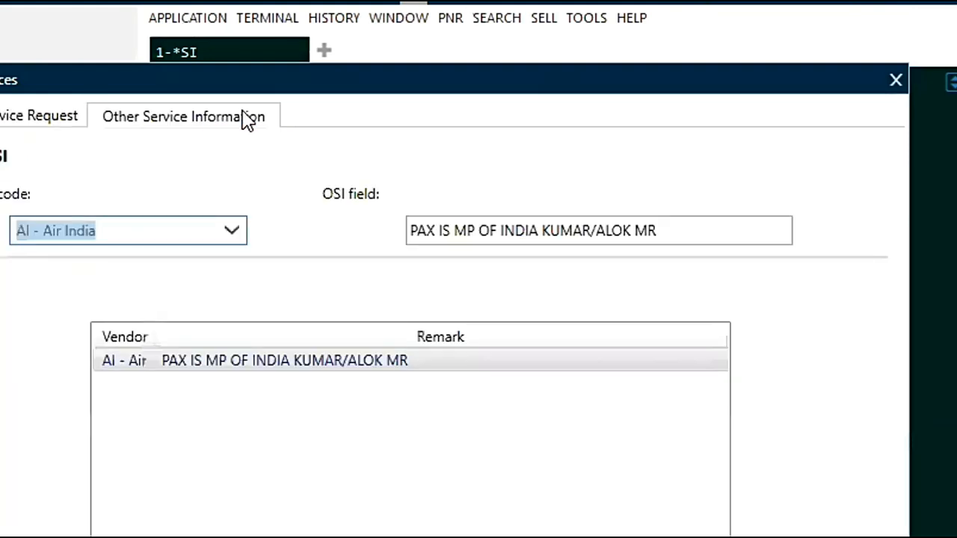
pyautogui.click(314, 364)
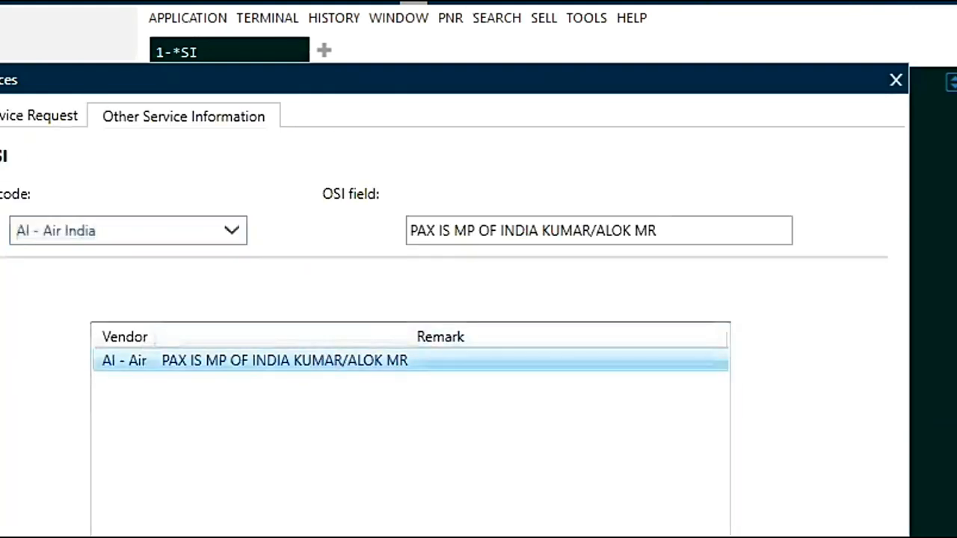
pyautogui.press('Delete')
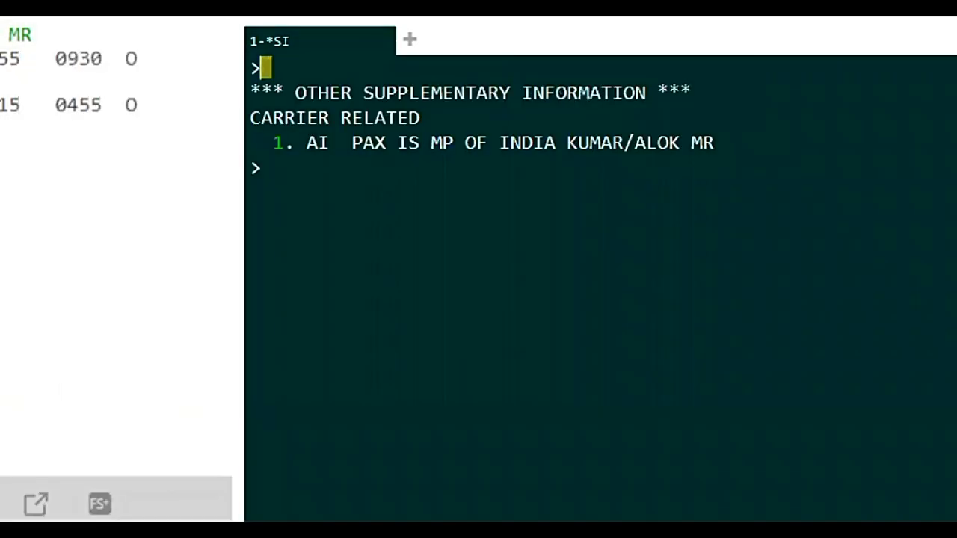
# Redisplay the booking with *R and check its service information with *SI
pyautogui.write('*R')
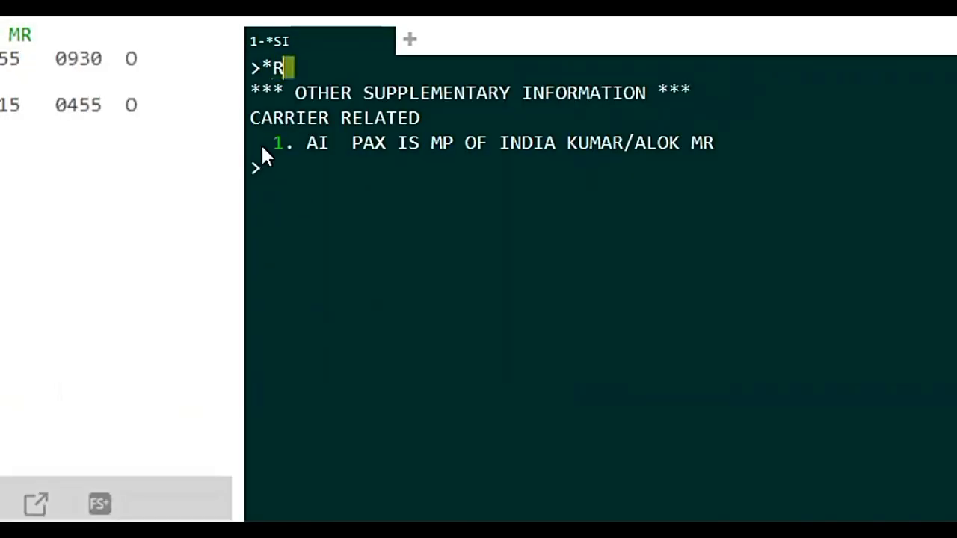
pyautogui.press('Return')
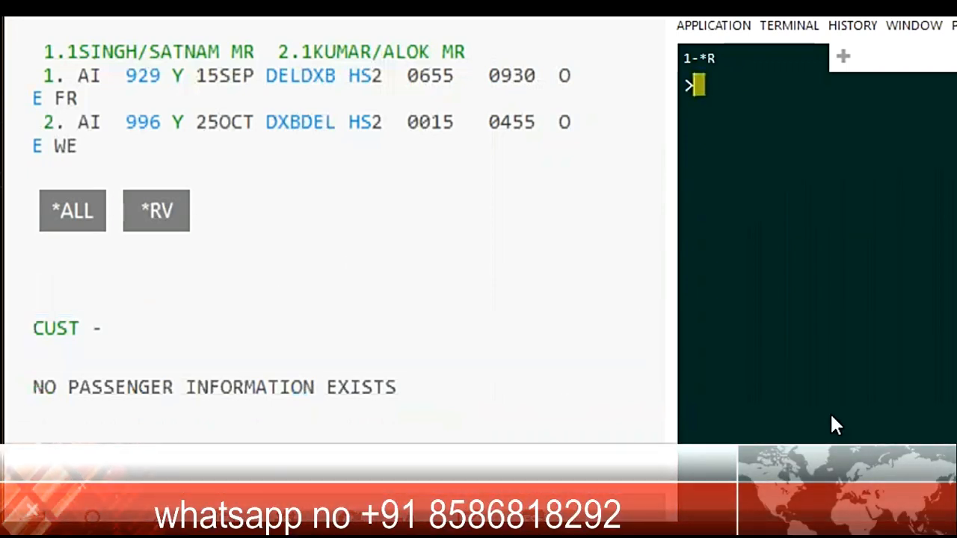
pyautogui.write('*SI')
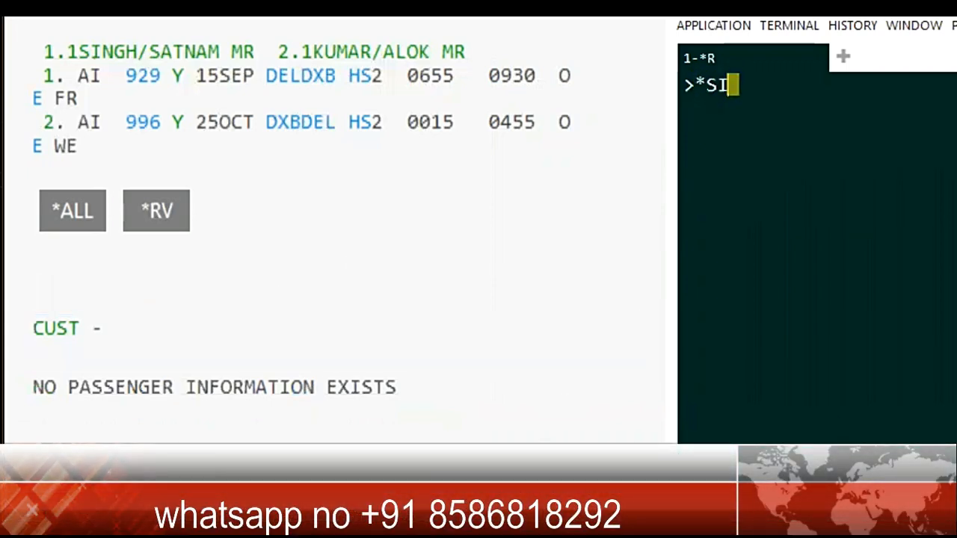
pyautogui.press('Return')
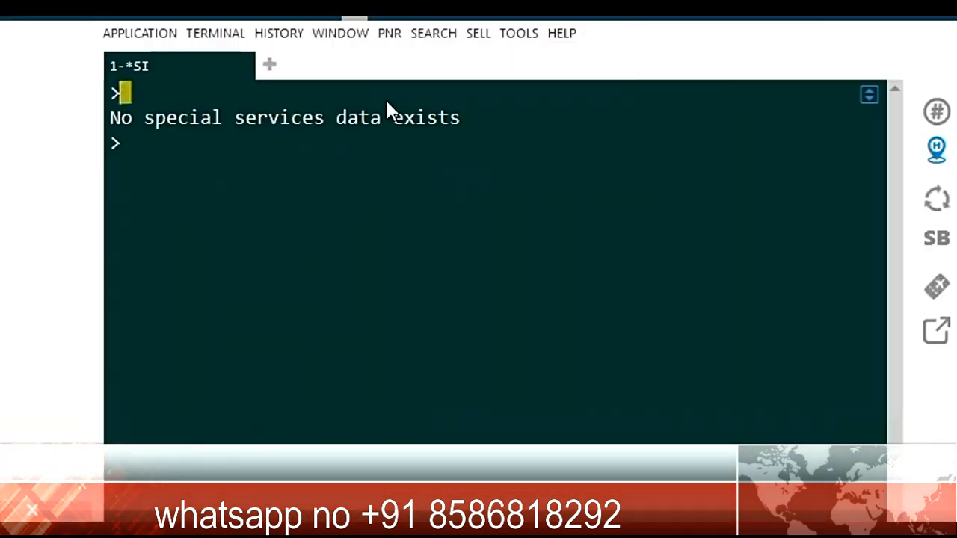
# Open the booking's Other Service Information entries and create a new OSI with vendor AI - Air India
pyautogui.click(390, 37)
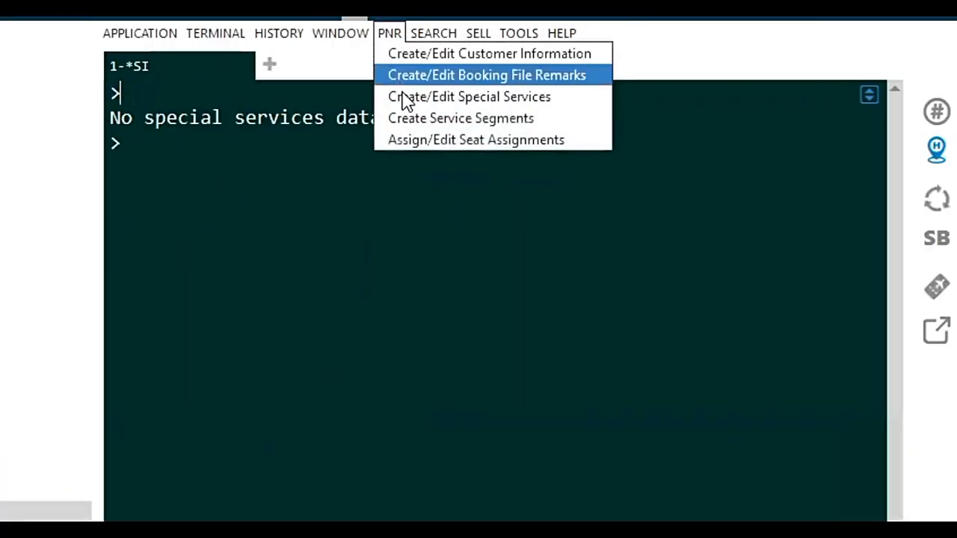
pyautogui.click(407, 101)
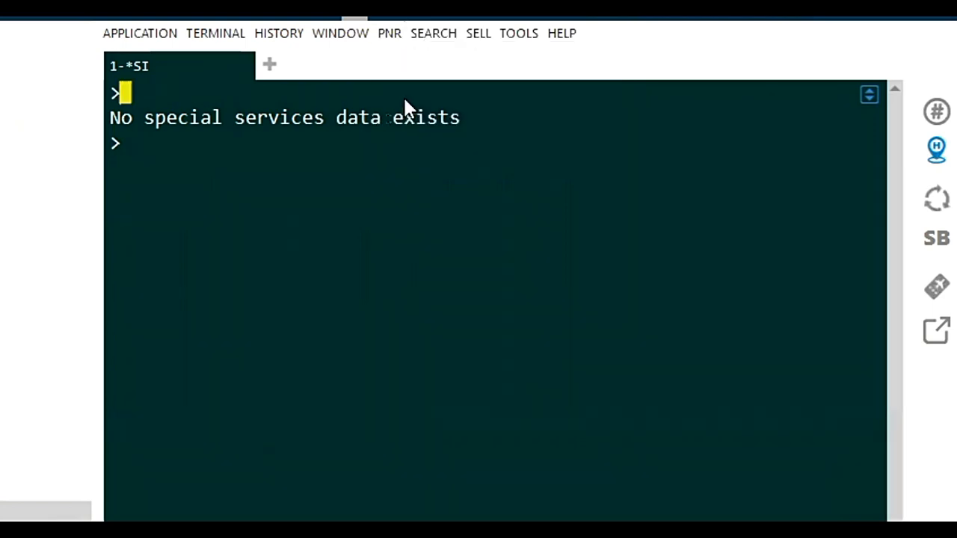
pyautogui.click(141, 128)
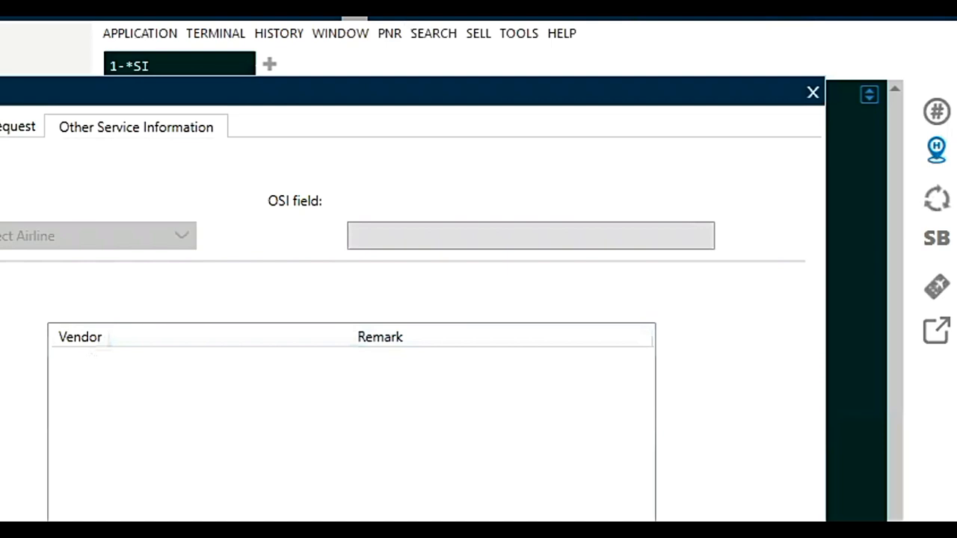
pyautogui.click(156, 237)
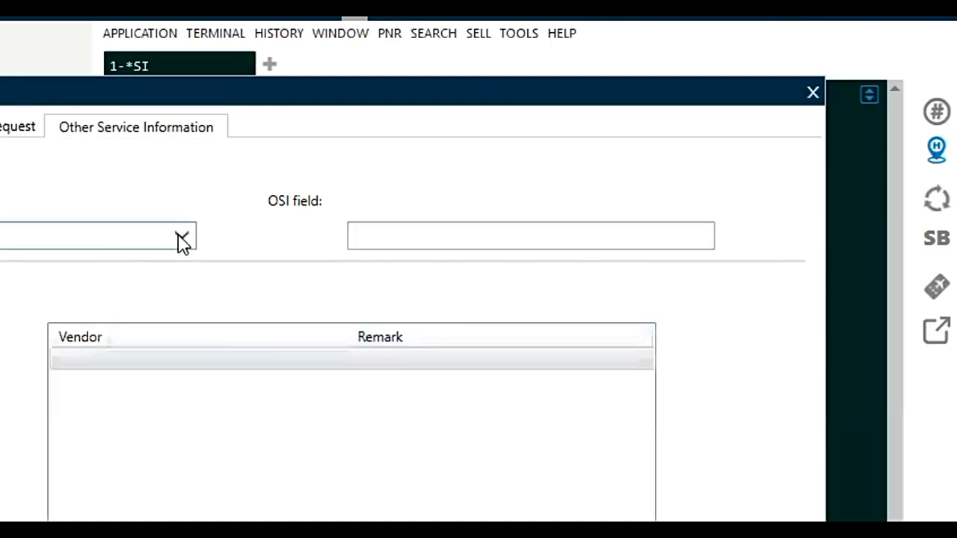
pyautogui.click(183, 237)
pyautogui.click(77, 265)
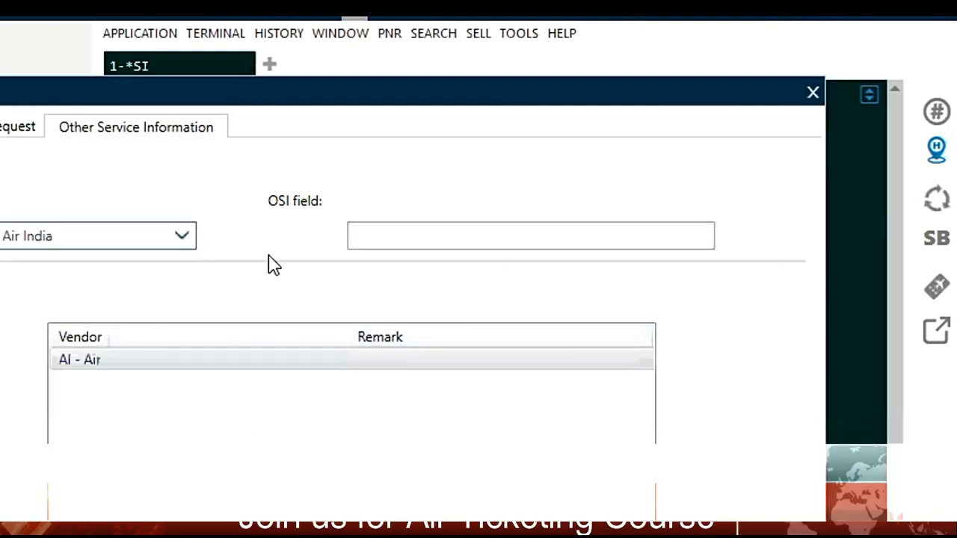
# Save the OSI remark PAX IS BLIND MR followed by the passenger's full name, and display the service information with *SI
pyautogui.click(373, 238)
pyautogui.write('PAX I')
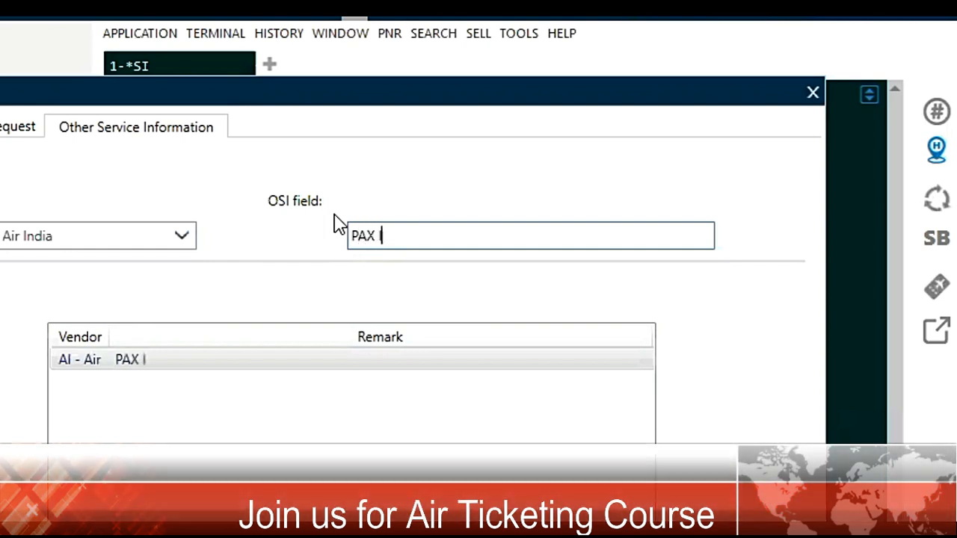
pyautogui.write('S BLIN')
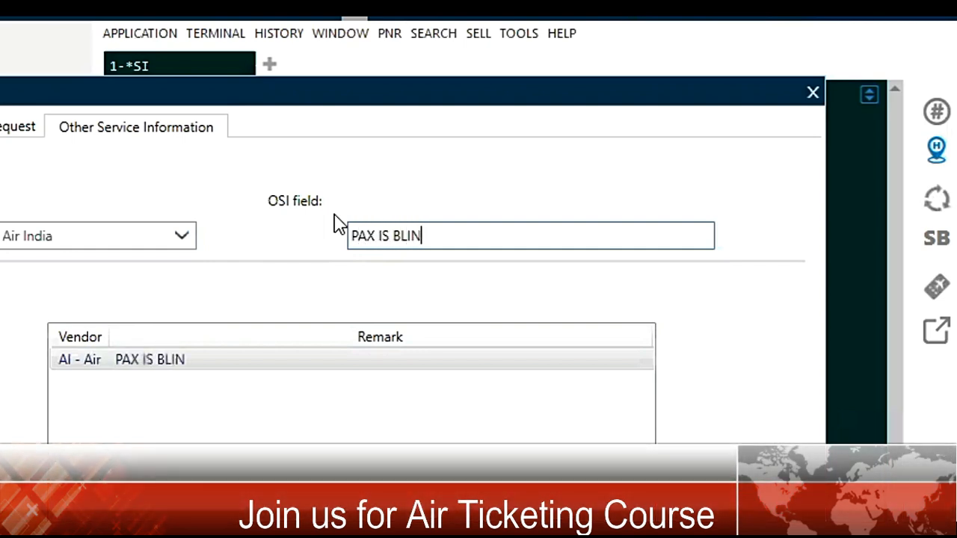
pyautogui.write('D')
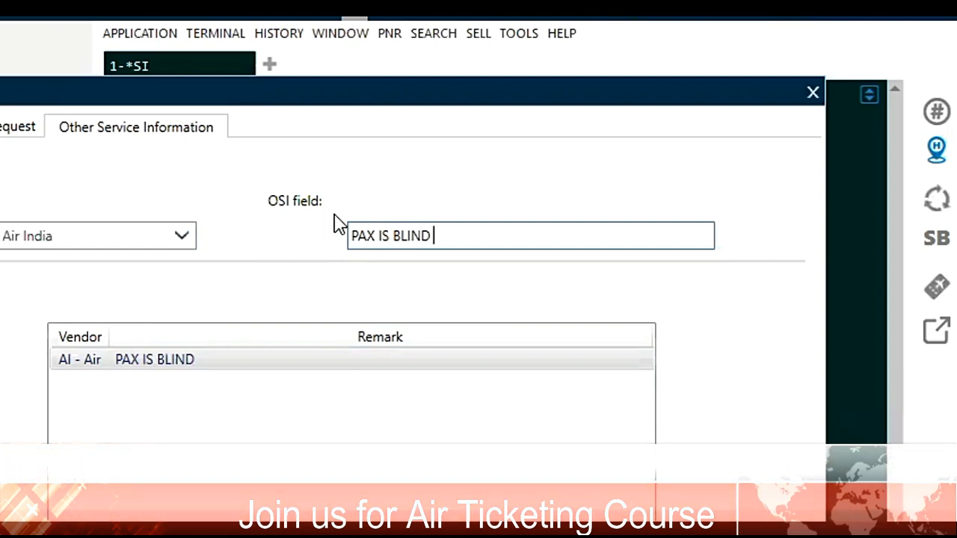
pyautogui.write(' MR')
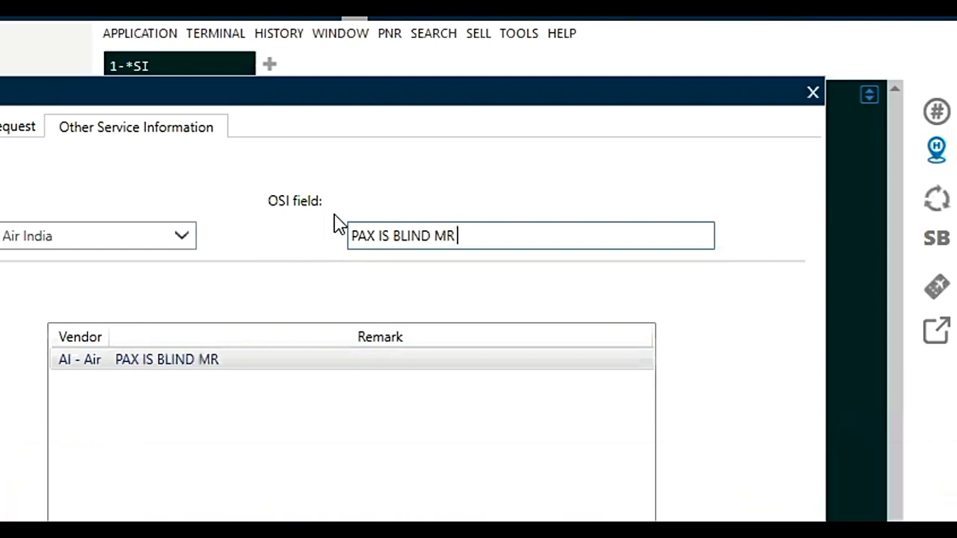
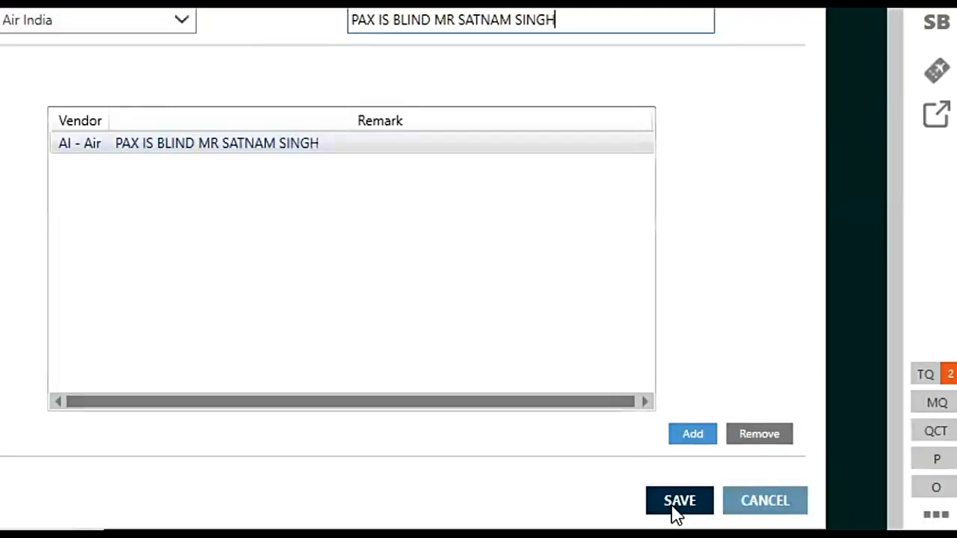
pyautogui.click(677, 509)
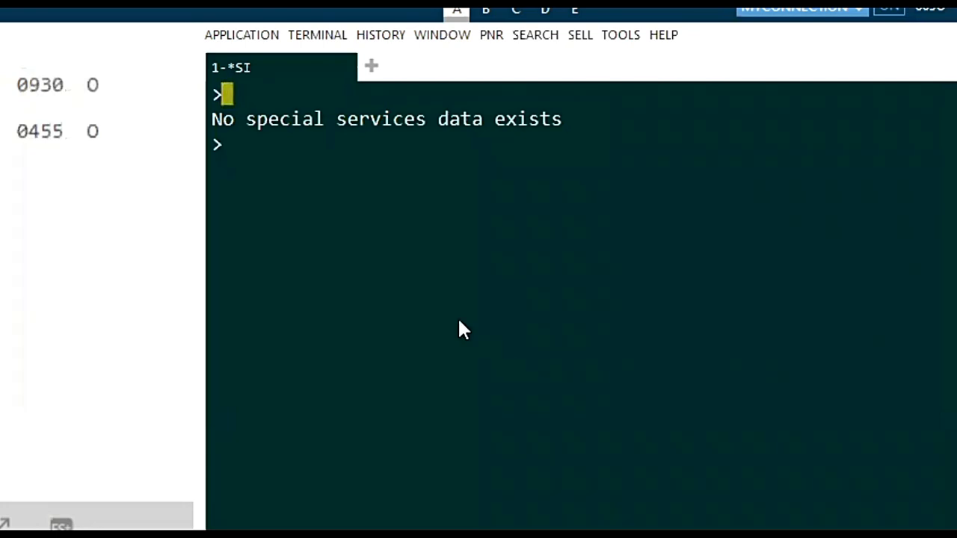
pyautogui.write('*SI')
pyautogui.press('Return')
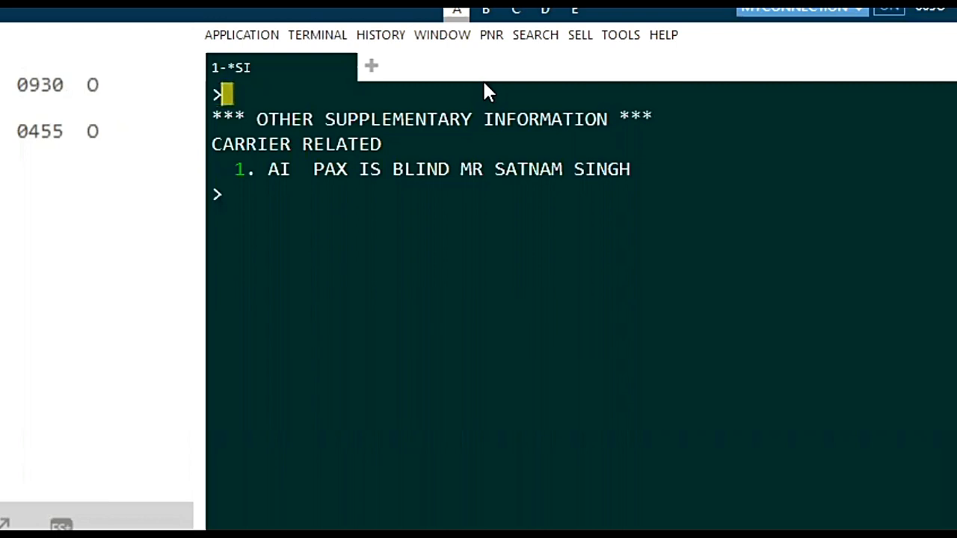
# Write out the Air India OSI entry format SI.AI*FREE TEXT at the terminal prompt, and clear it without sending
pyautogui.write('SI')
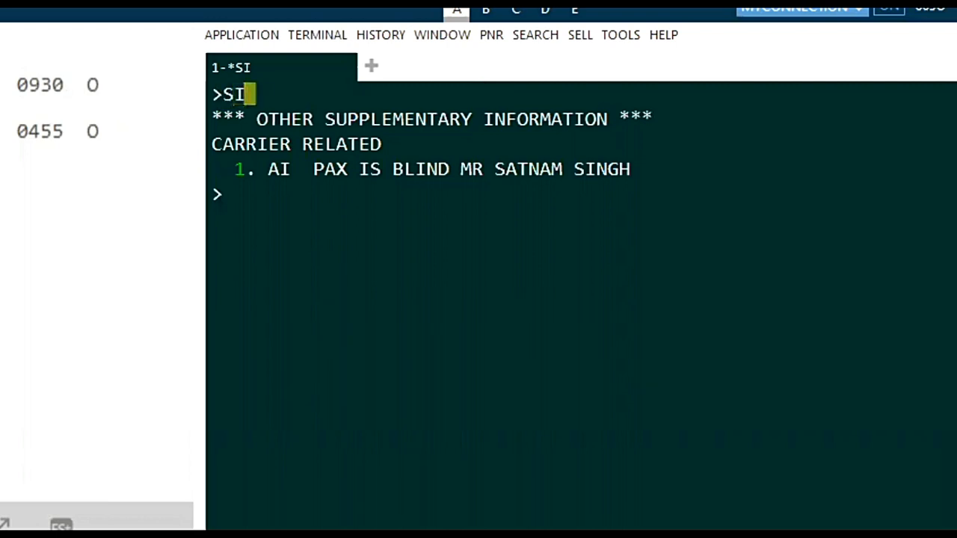
pyautogui.write('.')
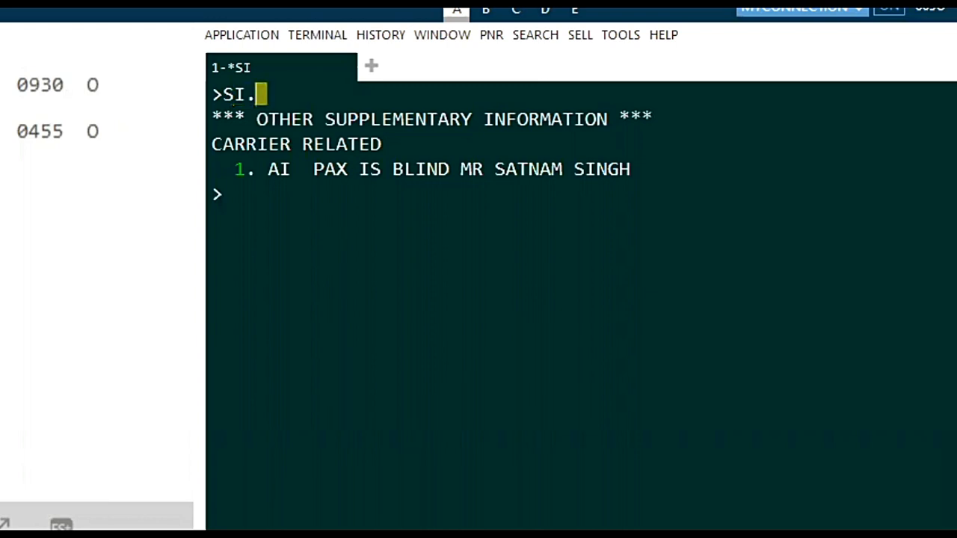
pyautogui.click(495, 35)
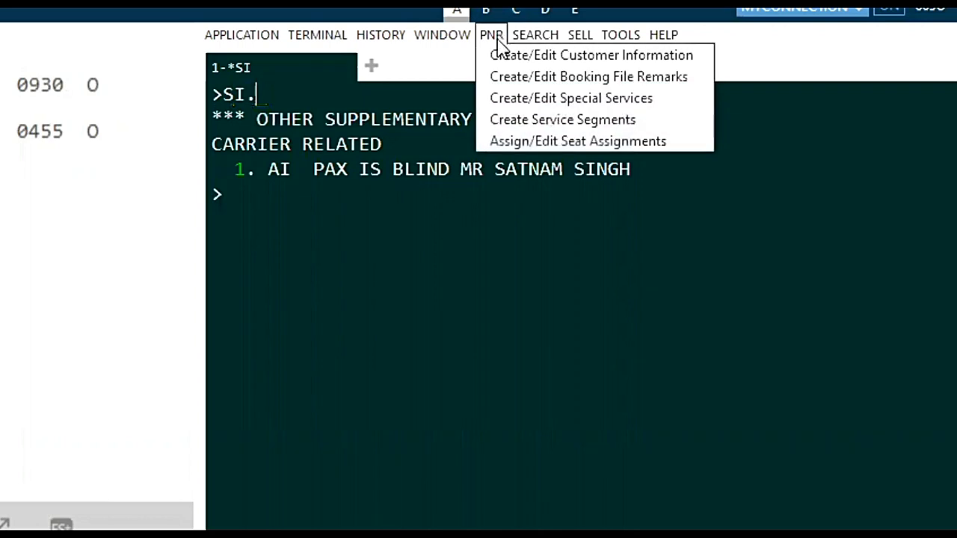
pyautogui.click(514, 100)
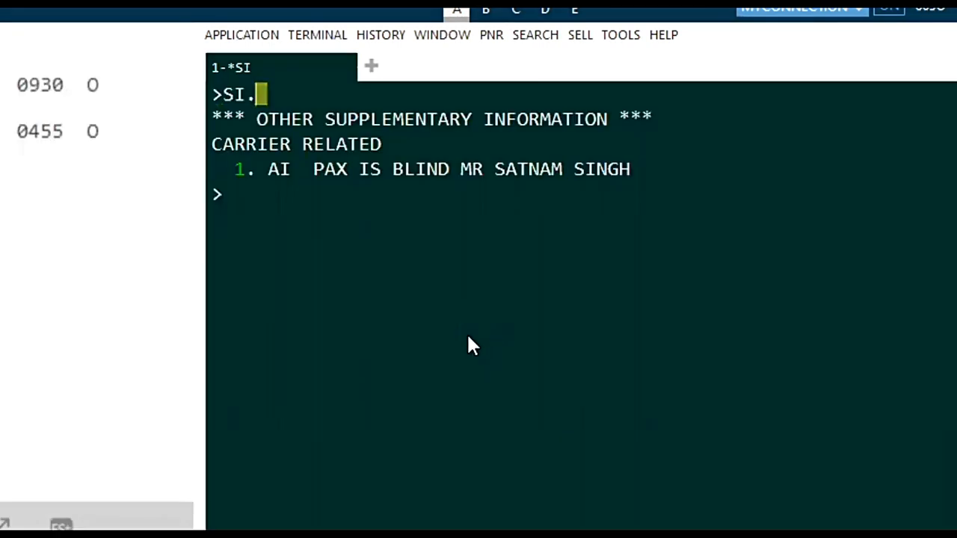
pyautogui.write('AI')
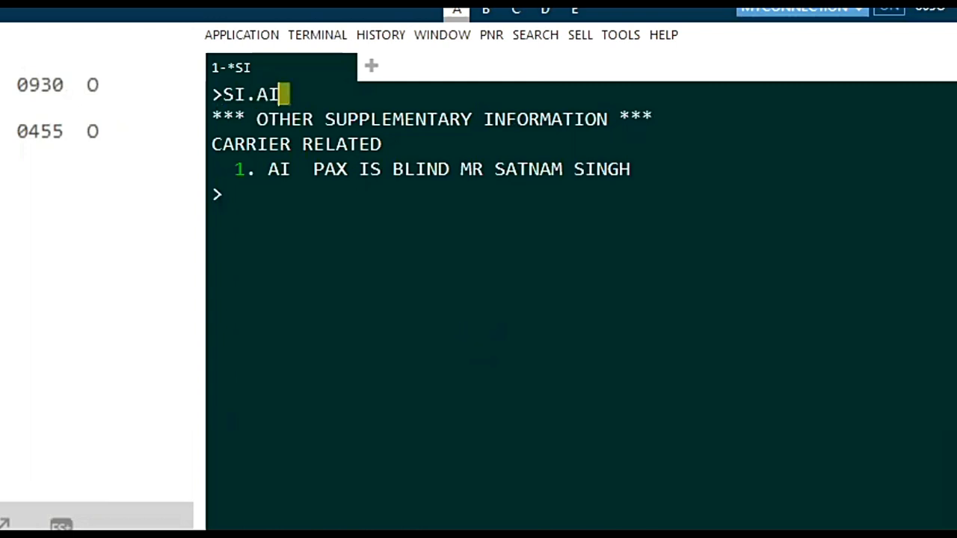
pyautogui.write('*')
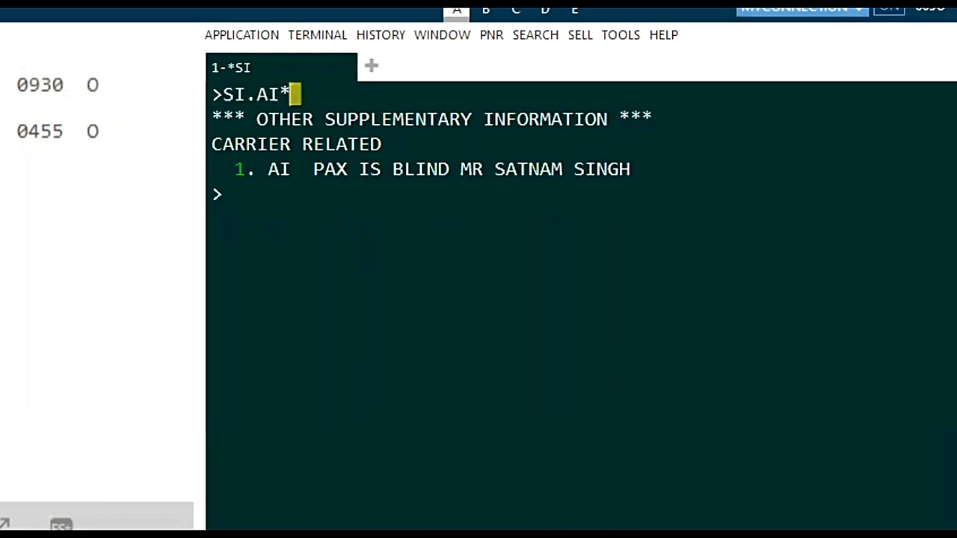
pyautogui.write('FREE T')
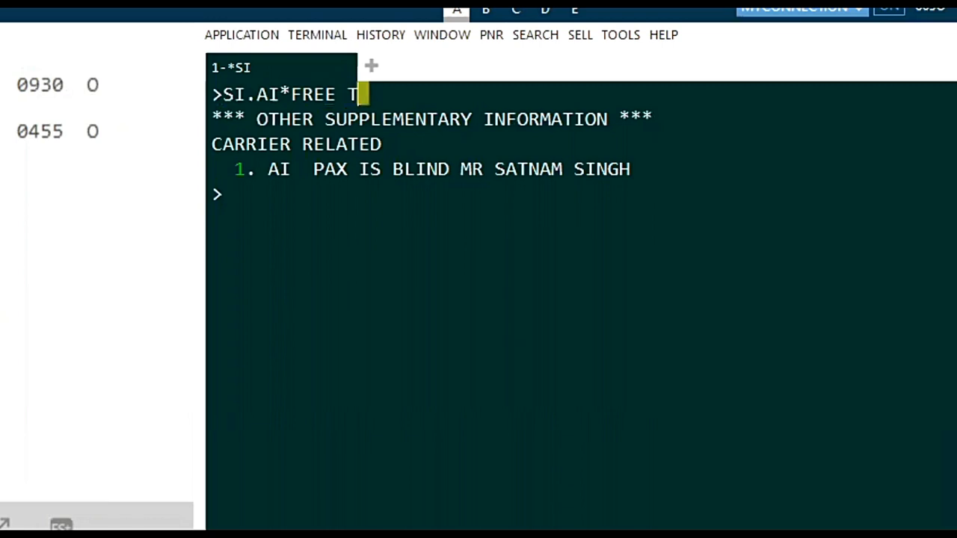
pyautogui.write('EXT')
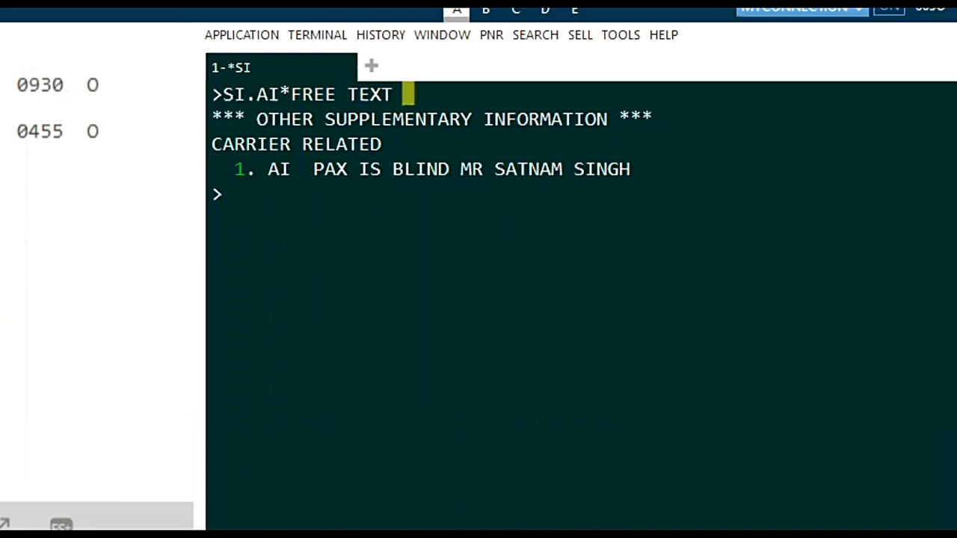
pyautogui.press('BackSpace')
pyautogui.press('BackSpace')
pyautogui.press('BackSpace')
pyautogui.press('BackSpace')
pyautogui.press('BackSpace')
pyautogui.press('BackSpace')
pyautogui.press('BackSpace')
pyautogui.press('BackSpace')
pyautogui.press('BackSpace')
pyautogui.press('BackSpace')
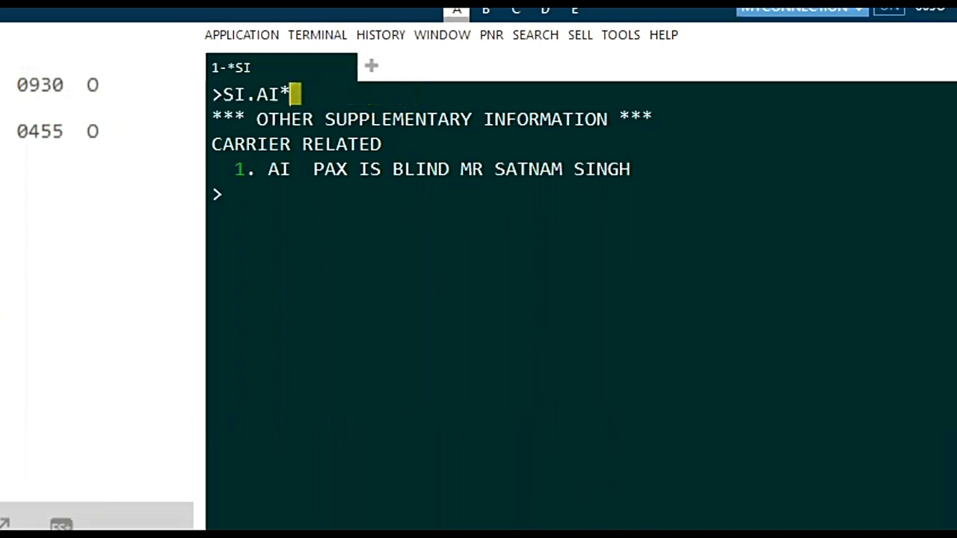
pyautogui.press('BackSpace')
pyautogui.press('BackSpace')
pyautogui.press('BackSpace')
pyautogui.press('BackSpace')
pyautogui.press('BackSpace')
pyautogui.press('BackSpace')
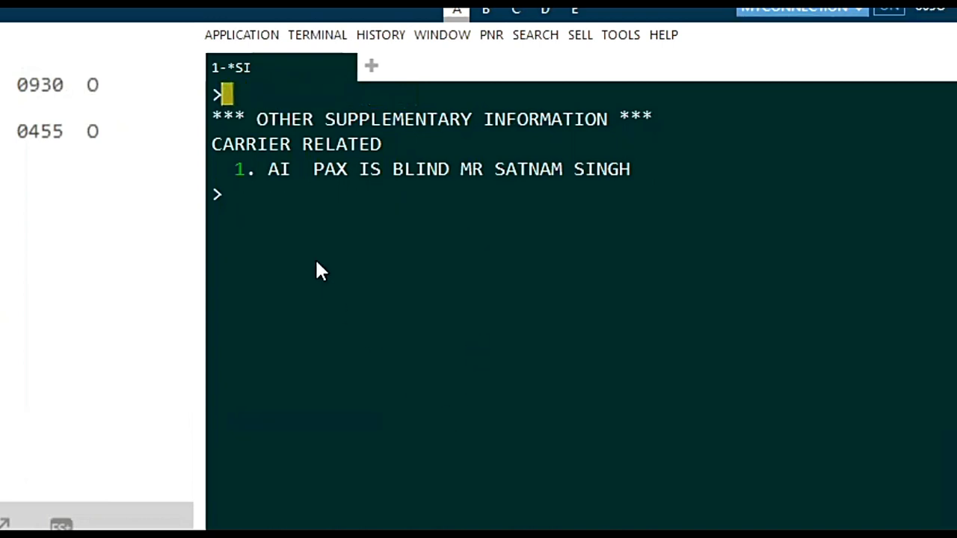
# Write OSI at the empty terminal prompt below the displayed Air India remark
pyautogui.click(261, 192)
pyautogui.write('OSI')
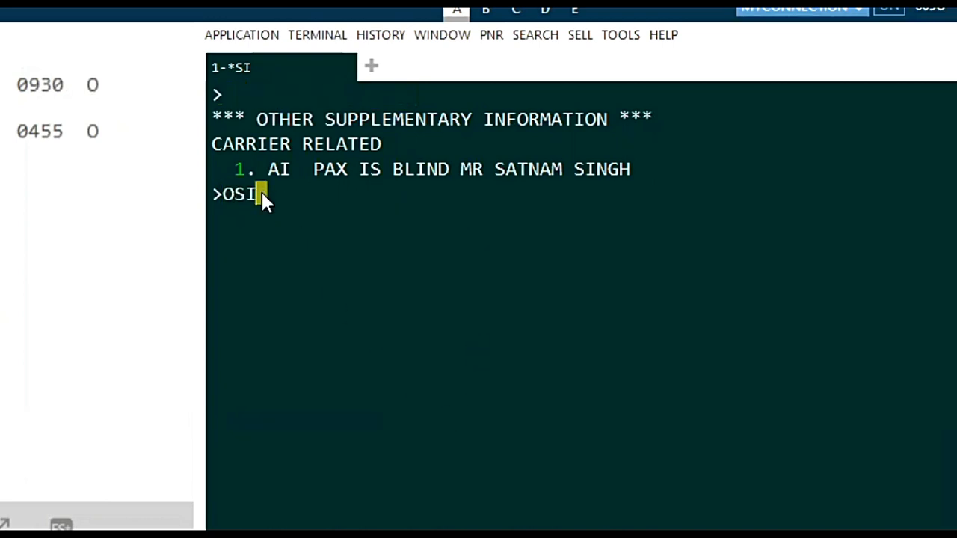